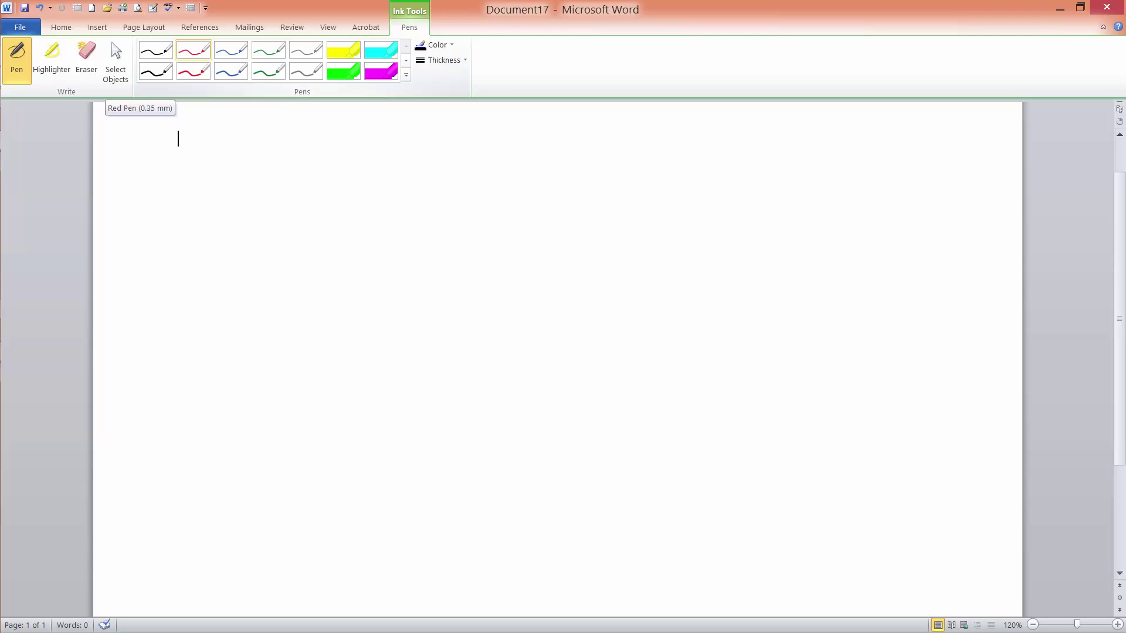
Handwrite the title 'Forecasting', underline it and draw the left branch.
{"action": "left_click_drag", "start_coordinate": [501, 110], "coordinate": [491, 139]}
{"action": "mouse_move", "coordinate": [493, 111]}
{"action": "left_mouse_down"}
{"action": "mouse_move", "coordinate": [518, 109]}
{"action": "mouse_move", "coordinate": [514, 119]}
{"action": "left_mouse_up"}
{"action": "left_click_drag", "start_coordinate": [515, 122], "coordinate": [535, 123]}
{"action": "mouse_move", "coordinate": [539, 127]}
{"action": "left_mouse_down"}
{"action": "mouse_move", "coordinate": [630, 126]}
{"action": "mouse_move", "coordinate": [649, 144]}
{"action": "left_mouse_up"}
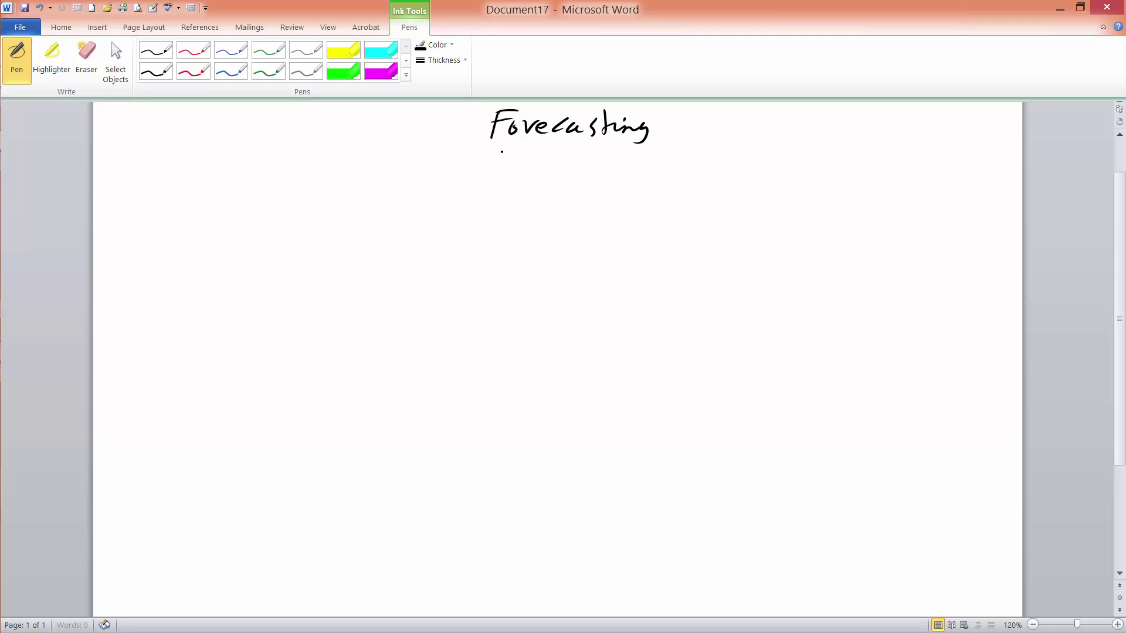
{"action": "left_click_drag", "start_coordinate": [501, 151], "coordinate": [649, 143]}
{"action": "mouse_move", "coordinate": [559, 155]}
{"action": "left_mouse_down"}
{"action": "mouse_move", "coordinate": [558, 173]}
{"action": "mouse_move", "coordinate": [170, 181]}
{"action": "mouse_move", "coordinate": [156, 201]}
{"action": "mouse_move", "coordinate": [235, 238]}
{"action": "mouse_move", "coordinate": [136, 206]}
{"action": "left_mouse_up"}
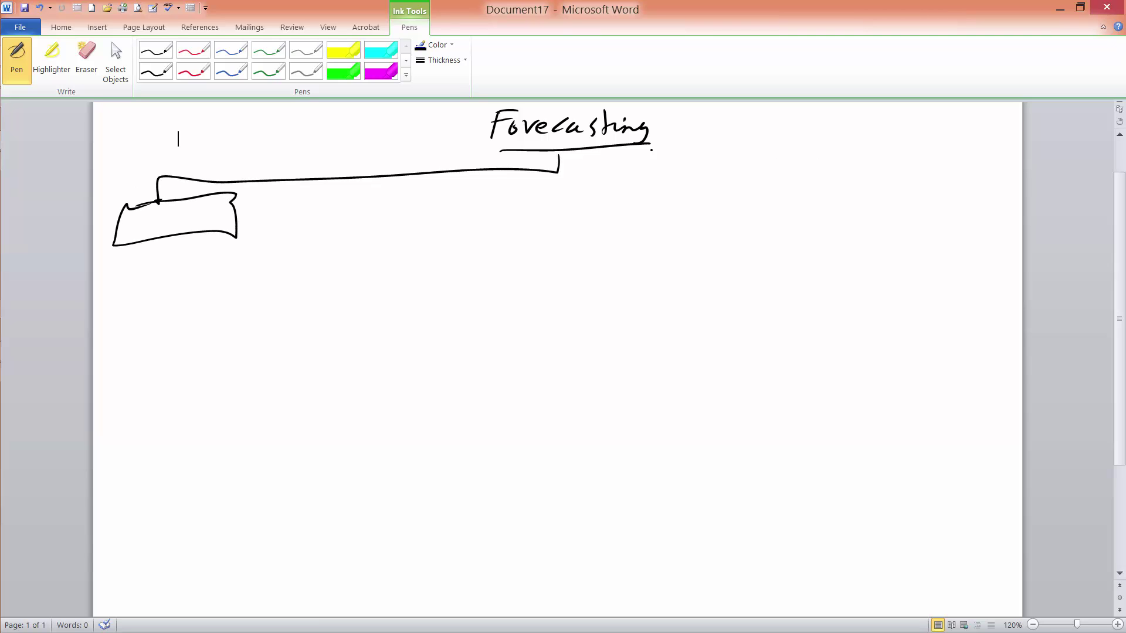
Draw the right branch with a box and write 'Quant.' inside it.
{"action": "mouse_move", "coordinate": [562, 172]}
{"action": "left_mouse_down"}
{"action": "mouse_move", "coordinate": [890, 155]}
{"action": "mouse_move", "coordinate": [970, 187]}
{"action": "mouse_move", "coordinate": [938, 183]}
{"action": "mouse_move", "coordinate": [963, 217]}
{"action": "mouse_move", "coordinate": [991, 182]}
{"action": "left_mouse_up"}
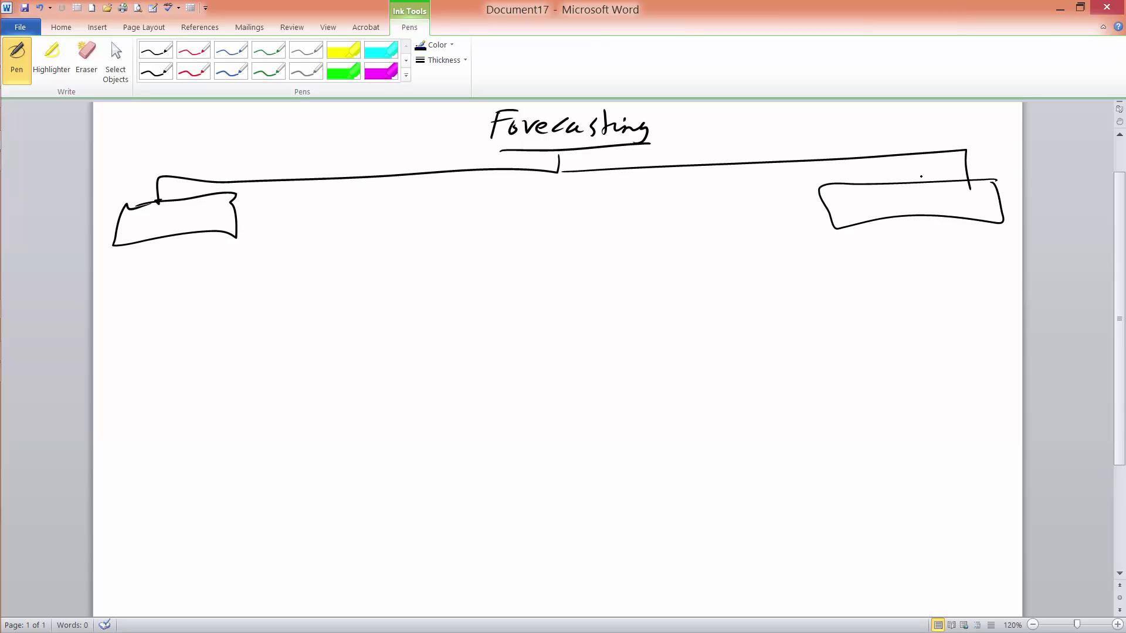
{"action": "left_click_drag", "start_coordinate": [845, 206], "coordinate": [937, 216]}
{"action": "left_click_drag", "start_coordinate": [928, 205], "coordinate": [951, 204]}
{"action": "left_click", "coordinate": [960, 207]}
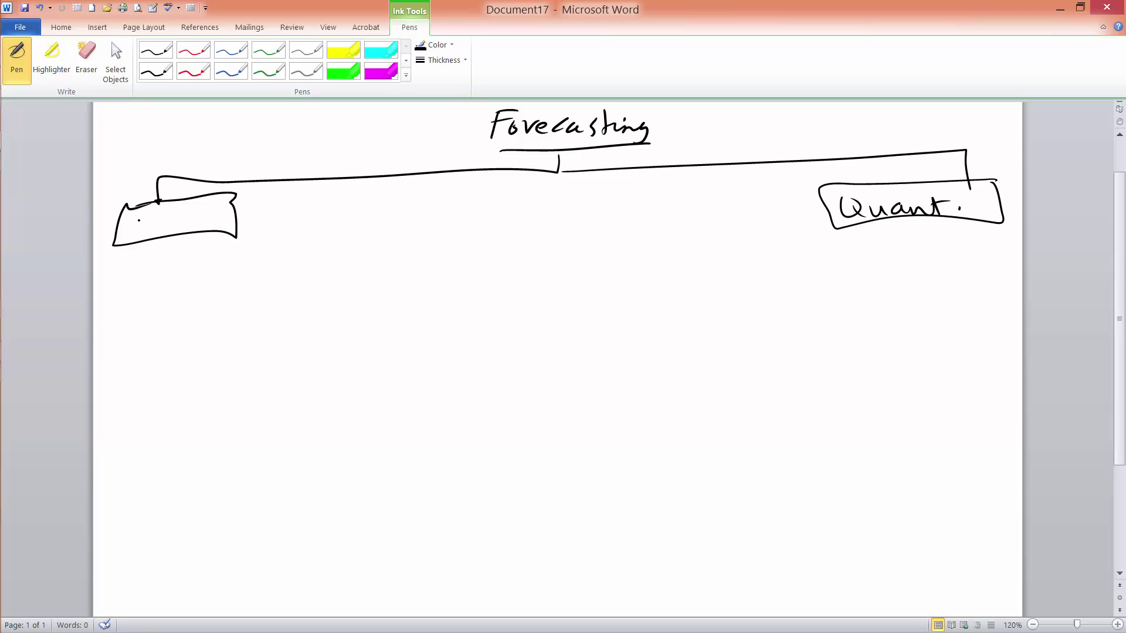
Write 'Qualit' in the left-hand box.
{"action": "left_click", "coordinate": [155, 236]}
{"action": "mouse_move", "coordinate": [142, 221]}
{"action": "left_mouse_down"}
{"action": "mouse_move", "coordinate": [150, 238]}
{"action": "mouse_move", "coordinate": [216, 229]}
{"action": "mouse_move", "coordinate": [224, 213]}
{"action": "left_mouse_up"}
{"action": "left_click", "coordinate": [220, 213]}
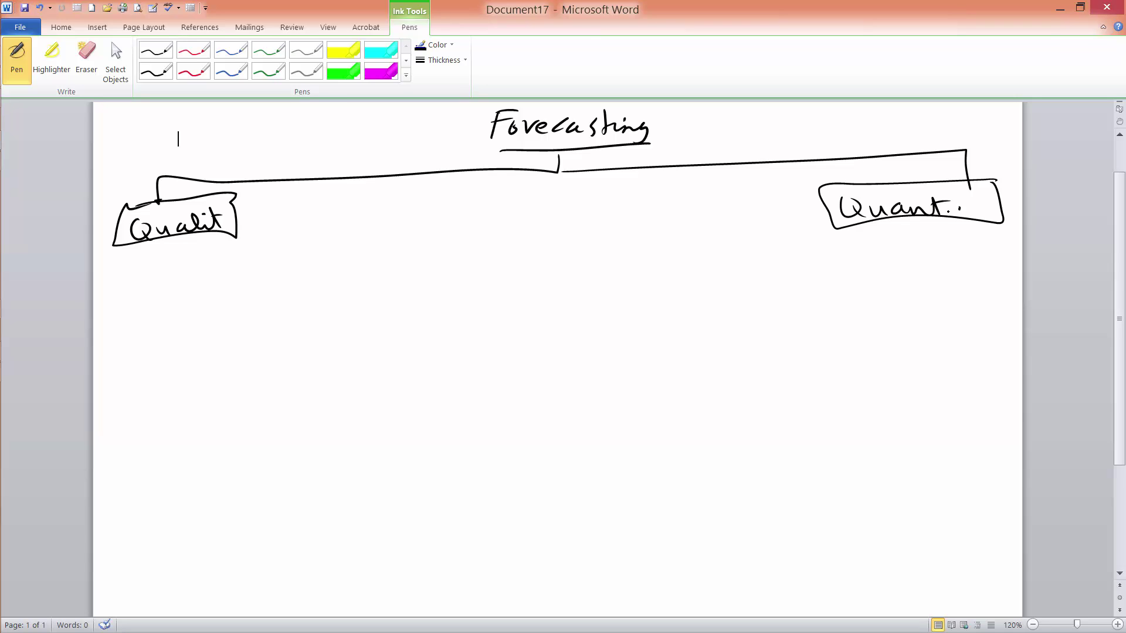
Extend the right-hand label to read 'Quantitative'.
{"action": "mouse_move", "coordinate": [948, 209]}
{"action": "left_mouse_down"}
{"action": "mouse_move", "coordinate": [953, 218]}
{"action": "mouse_move", "coordinate": [969, 205]}
{"action": "mouse_move", "coordinate": [963, 218]}
{"action": "mouse_move", "coordinate": [977, 219]}
{"action": "left_mouse_up"}
{"action": "mouse_move", "coordinate": [979, 196]}
{"action": "left_mouse_down"}
{"action": "mouse_move", "coordinate": [980, 206]}
{"action": "mouse_move", "coordinate": [992, 199]}
{"action": "left_mouse_up"}
{"action": "left_click_drag", "start_coordinate": [991, 211], "coordinate": [1017, 216]}
Draw a line and bracket down from Quantitative to a boxed 'Causal'.
{"action": "left_click_drag", "start_coordinate": [920, 224], "coordinate": [933, 263]}
{"action": "mouse_move", "coordinate": [859, 268]}
{"action": "left_mouse_down"}
{"action": "mouse_move", "coordinate": [968, 267]}
{"action": "mouse_move", "coordinate": [972, 288]}
{"action": "mouse_move", "coordinate": [924, 316]}
{"action": "mouse_move", "coordinate": [1009, 284]}
{"action": "left_mouse_up"}
{"action": "left_click_drag", "start_coordinate": [941, 293], "coordinate": [940, 310]}
{"action": "mouse_move", "coordinate": [949, 305]}
{"action": "left_mouse_down"}
{"action": "mouse_move", "coordinate": [966, 313]}
{"action": "mouse_move", "coordinate": [986, 300]}
{"action": "mouse_move", "coordinate": [997, 313]}
{"action": "left_mouse_up"}
{"action": "left_click_drag", "start_coordinate": [1000, 296], "coordinate": [1001, 317]}
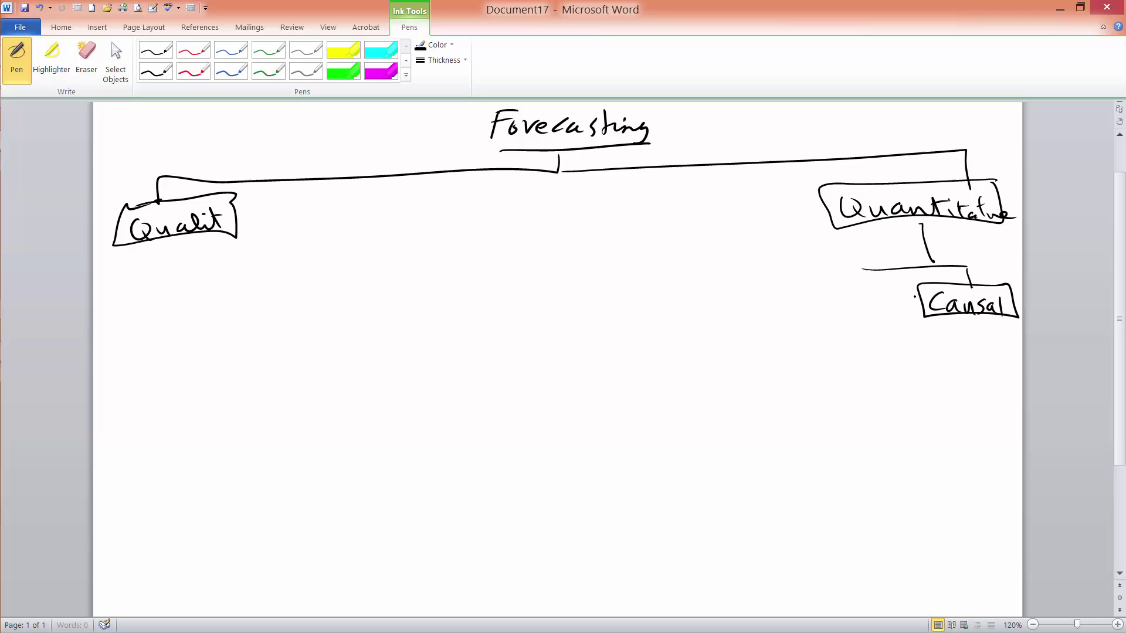
Draw a long branch to the left and write 'TimeSeries' in its box.
{"action": "mouse_move", "coordinate": [875, 273]}
{"action": "left_mouse_down"}
{"action": "mouse_move", "coordinate": [520, 254]}
{"action": "mouse_move", "coordinate": [175, 272]}
{"action": "mouse_move", "coordinate": [169, 291]}
{"action": "mouse_move", "coordinate": [237, 284]}
{"action": "mouse_move", "coordinate": [278, 316]}
{"action": "mouse_move", "coordinate": [119, 323]}
{"action": "mouse_move", "coordinate": [126, 293]}
{"action": "mouse_move", "coordinate": [145, 319]}
{"action": "mouse_move", "coordinate": [165, 294]}
{"action": "mouse_move", "coordinate": [187, 312]}
{"action": "mouse_move", "coordinate": [233, 308]}
{"action": "left_mouse_up"}
{"action": "left_click", "coordinate": [205, 301]}
{"action": "left_click_drag", "start_coordinate": [234, 309], "coordinate": [244, 307]}
{"action": "left_click_drag", "start_coordinate": [247, 303], "coordinate": [260, 305]}
{"action": "left_click_drag", "start_coordinate": [270, 294], "coordinate": [264, 309]}
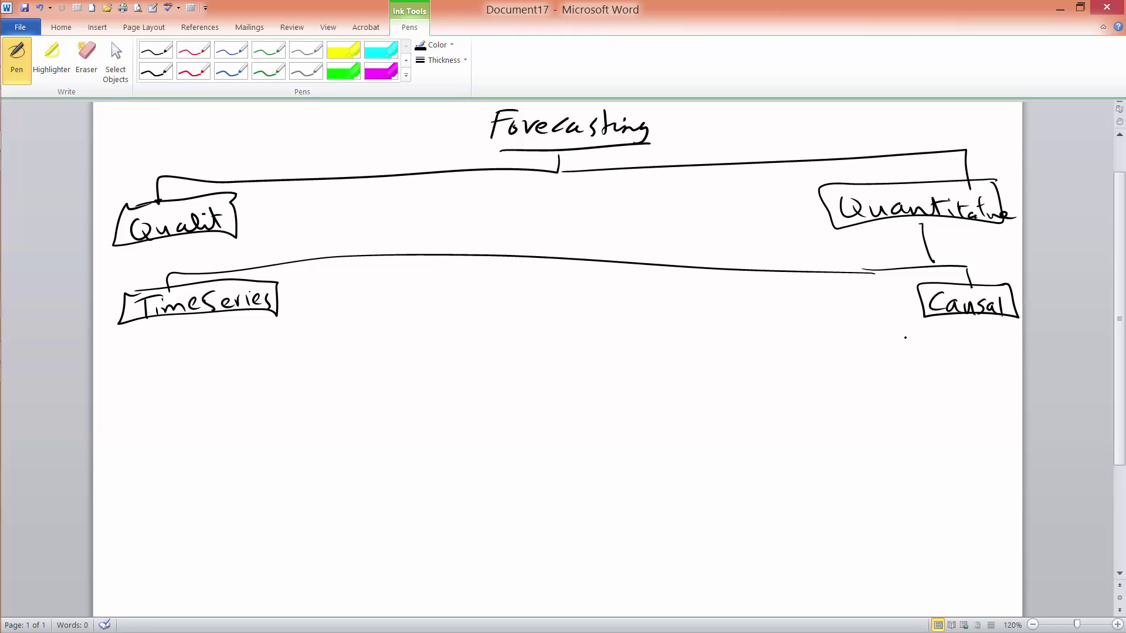
Draw an arrow left of Causal and write 'x = indep any Variable'.
{"action": "left_click_drag", "start_coordinate": [896, 338], "coordinate": [910, 339]}
{"action": "left_click_drag", "start_coordinate": [918, 303], "coordinate": [879, 308]}
{"action": "mouse_move", "coordinate": [768, 285]}
{"action": "left_mouse_down"}
{"action": "mouse_move", "coordinate": [784, 296]}
{"action": "mouse_move", "coordinate": [767, 298]}
{"action": "mouse_move", "coordinate": [804, 290]}
{"action": "left_mouse_up"}
{"action": "left_click_drag", "start_coordinate": [795, 295], "coordinate": [877, 288]}
{"action": "left_click", "coordinate": [852, 282]}
{"action": "mouse_move", "coordinate": [788, 306]}
{"action": "left_mouse_down"}
{"action": "mouse_move", "coordinate": [790, 316]}
{"action": "mouse_move", "coordinate": [815, 315]}
{"action": "mouse_move", "coordinate": [800, 325]}
{"action": "mouse_move", "coordinate": [818, 333]}
{"action": "mouse_move", "coordinate": [857, 332]}
{"action": "left_mouse_up"}
{"action": "left_click", "coordinate": [846, 321]}
{"action": "mouse_move", "coordinate": [862, 310]}
{"action": "left_mouse_down"}
{"action": "mouse_move", "coordinate": [864, 327]}
{"action": "mouse_move", "coordinate": [875, 323]}
{"action": "left_mouse_up"}
Write 'Y = Predicted = Dep' below, then draw an arrow after 'Forecasting'.
{"action": "left_click_drag", "start_coordinate": [783, 346], "coordinate": [797, 368]}
{"action": "left_click", "coordinate": [814, 353]}
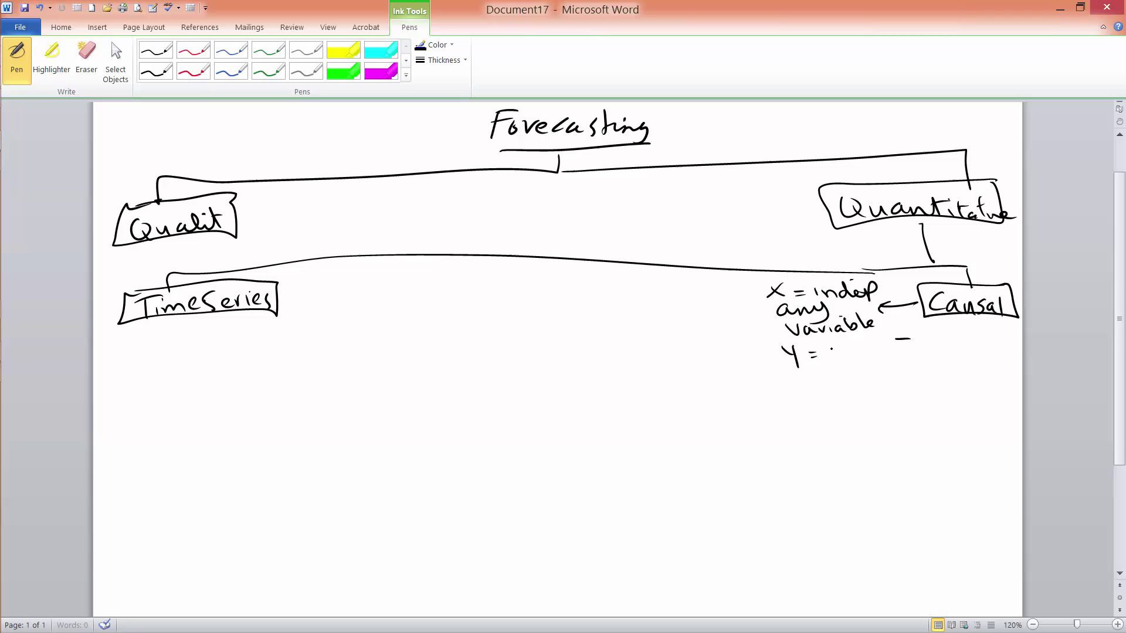
{"action": "mouse_move", "coordinate": [828, 345]}
{"action": "left_mouse_down"}
{"action": "mouse_move", "coordinate": [829, 364]}
{"action": "mouse_move", "coordinate": [874, 341]}
{"action": "mouse_move", "coordinate": [881, 355]}
{"action": "left_mouse_up"}
{"action": "left_click", "coordinate": [877, 352]}
{"action": "left_click_drag", "start_coordinate": [886, 341], "coordinate": [895, 355]}
{"action": "mouse_move", "coordinate": [899, 357]}
{"action": "left_mouse_down"}
{"action": "mouse_move", "coordinate": [900, 343]}
{"action": "mouse_move", "coordinate": [904, 362]}
{"action": "left_mouse_up"}
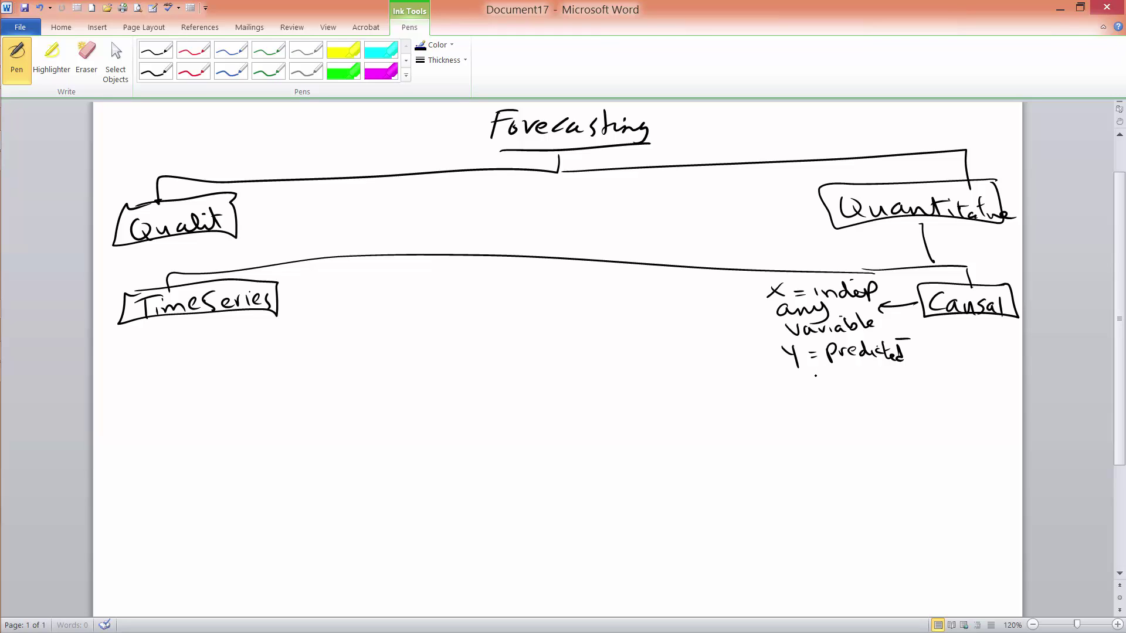
{"action": "left_click_drag", "start_coordinate": [810, 376], "coordinate": [824, 376]}
{"action": "left_click_drag", "start_coordinate": [802, 387], "coordinate": [832, 390]}
{"action": "mouse_move", "coordinate": [827, 372]}
{"action": "left_mouse_down"}
{"action": "mouse_move", "coordinate": [834, 389]}
{"action": "mouse_move", "coordinate": [869, 382]}
{"action": "left_mouse_up"}
{"action": "left_click_drag", "start_coordinate": [661, 132], "coordinate": [690, 136]}
{"action": "mouse_move", "coordinate": [673, 127]}
{"action": "left_mouse_down"}
{"action": "mouse_move", "coordinate": [693, 136]}
{"action": "mouse_move", "coordinate": [682, 145]}
{"action": "mouse_move", "coordinate": [724, 124]}
{"action": "left_mouse_up"}
Write 'Y = Vari to be forecasted' after the heading arrow.
{"action": "mouse_move", "coordinate": [727, 112]}
{"action": "left_mouse_down"}
{"action": "mouse_move", "coordinate": [718, 145]}
{"action": "mouse_move", "coordinate": [774, 113]}
{"action": "left_mouse_up"}
{"action": "mouse_move", "coordinate": [784, 125]}
{"action": "left_mouse_down"}
{"action": "mouse_move", "coordinate": [819, 132]}
{"action": "mouse_move", "coordinate": [827, 123]}
{"action": "left_mouse_up"}
{"action": "left_click_drag", "start_coordinate": [832, 125], "coordinate": [894, 135]}
{"action": "left_click_drag", "start_coordinate": [887, 124], "coordinate": [908, 126]}
{"action": "left_click_drag", "start_coordinate": [916, 126], "coordinate": [945, 129]}
{"action": "left_click_drag", "start_coordinate": [957, 123], "coordinate": [969, 130]}
{"action": "left_click_drag", "start_coordinate": [981, 122], "coordinate": [1003, 131]}
{"action": "left_click_drag", "start_coordinate": [1012, 116], "coordinate": [1010, 136]}
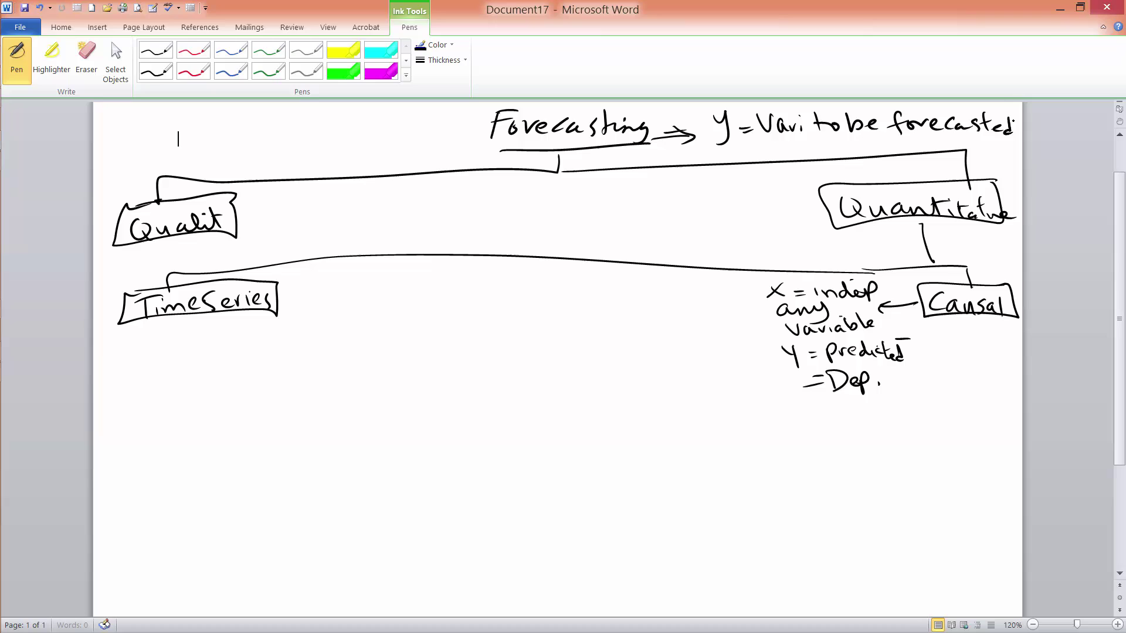
Highlight the whole Forecasting heading line in yellow, then return to the Pen.
{"action": "left_click", "coordinate": [346, 54]}
{"action": "left_click_drag", "start_coordinate": [703, 129], "coordinate": [1020, 124]}
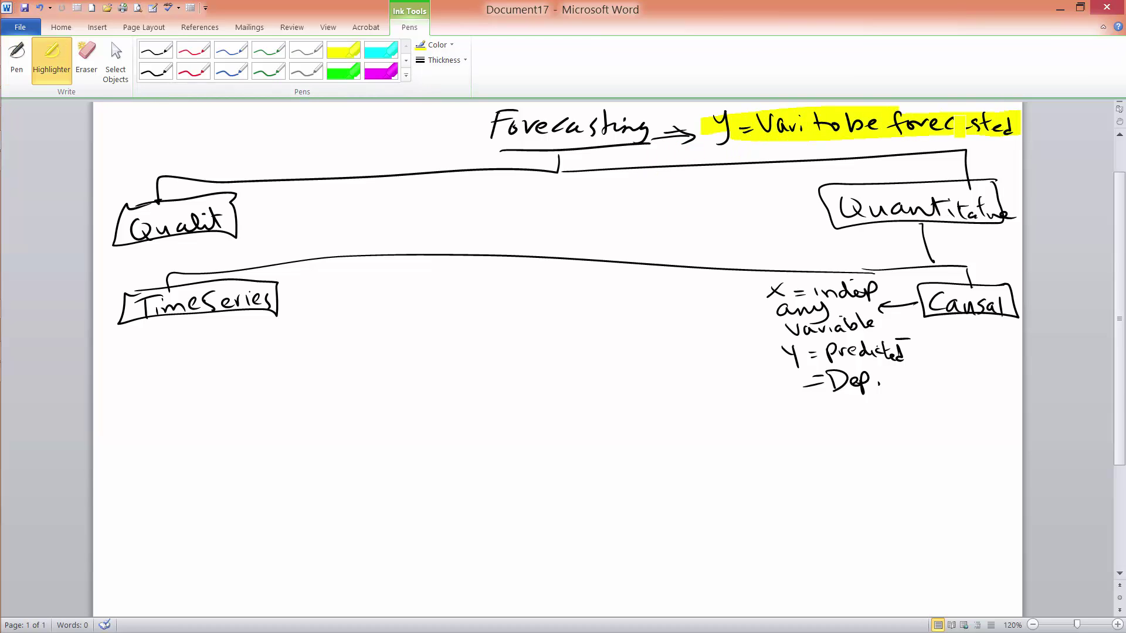
{"action": "left_click_drag", "start_coordinate": [469, 129], "coordinate": [703, 130]}
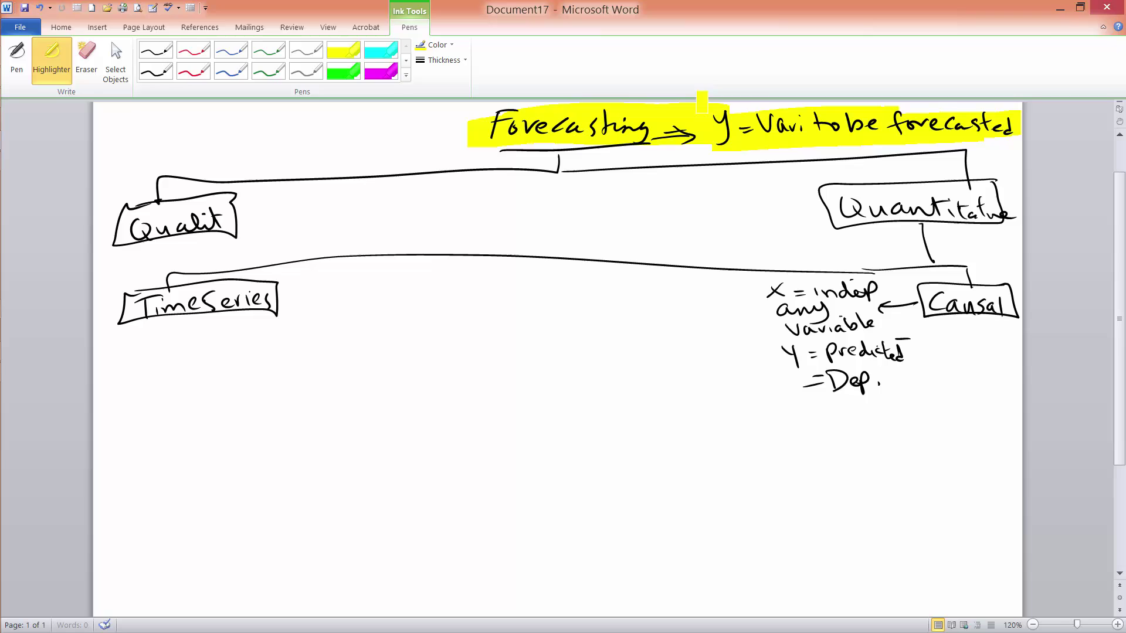
{"action": "left_click", "coordinate": [164, 73]}
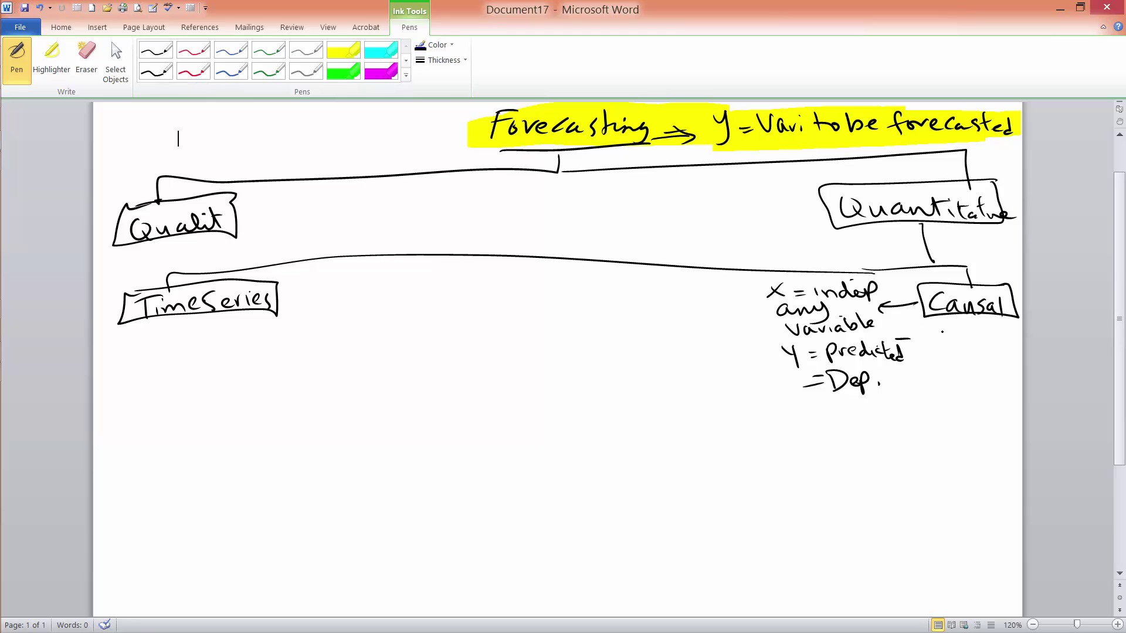
Write the bulleted item '*Simple Reg.' under the Causal box.
{"action": "left_click_drag", "start_coordinate": [937, 329], "coordinate": [948, 342]}
{"action": "mouse_move", "coordinate": [948, 329]}
{"action": "left_mouse_down"}
{"action": "mouse_move", "coordinate": [937, 342]}
{"action": "mouse_move", "coordinate": [950, 335]}
{"action": "left_mouse_up"}
{"action": "mouse_move", "coordinate": [962, 328]}
{"action": "left_mouse_down"}
{"action": "mouse_move", "coordinate": [955, 346]}
{"action": "mouse_move", "coordinate": [991, 344]}
{"action": "mouse_move", "coordinate": [1004, 324]}
{"action": "mouse_move", "coordinate": [1016, 341]}
{"action": "left_mouse_up"}
{"action": "left_click_drag", "start_coordinate": [943, 353], "coordinate": [954, 373]}
{"action": "mouse_move", "coordinate": [960, 363]}
{"action": "left_mouse_down"}
{"action": "mouse_move", "coordinate": [979, 365]}
{"action": "mouse_move", "coordinate": [937, 401]}
{"action": "left_mouse_up"}
{"action": "left_click", "coordinate": [990, 370]}
Write the second bulleted item '*multiple Reg.' below it.
{"action": "mouse_move", "coordinate": [935, 393]}
{"action": "left_mouse_down"}
{"action": "mouse_move", "coordinate": [925, 403]}
{"action": "mouse_move", "coordinate": [973, 407]}
{"action": "left_mouse_up"}
{"action": "left_click_drag", "start_coordinate": [976, 388], "coordinate": [986, 408]}
{"action": "mouse_move", "coordinate": [981, 398]}
{"action": "left_mouse_down"}
{"action": "mouse_move", "coordinate": [1001, 412]}
{"action": "mouse_move", "coordinate": [1008, 404]}
{"action": "left_mouse_up"}
{"action": "mouse_move", "coordinate": [1010, 400]}
{"action": "left_mouse_down"}
{"action": "mouse_move", "coordinate": [1024, 396]}
{"action": "mouse_move", "coordinate": [936, 437]}
{"action": "mouse_move", "coordinate": [961, 426]}
{"action": "left_mouse_up"}
{"action": "left_click_drag", "start_coordinate": [964, 421], "coordinate": [967, 441]}
{"action": "left_click", "coordinate": [978, 433]}
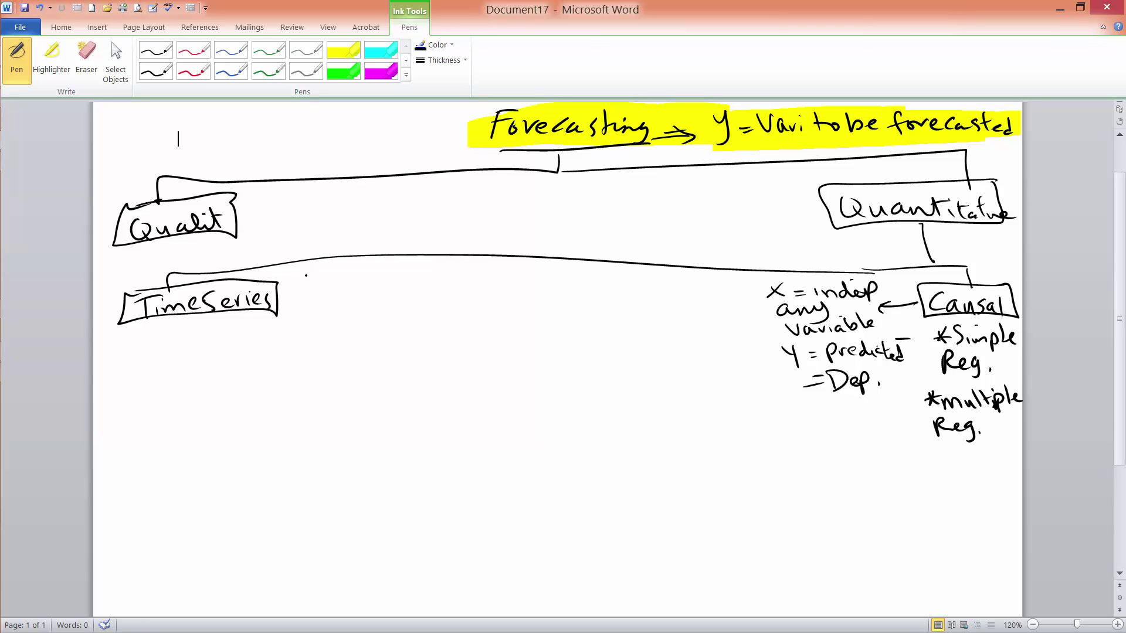
Write 'X = Time' and 'y = to be predicted' beside the TimeSeries box.
{"action": "mouse_move", "coordinate": [301, 271]}
{"action": "left_mouse_down"}
{"action": "mouse_move", "coordinate": [317, 292]}
{"action": "mouse_move", "coordinate": [301, 292]}
{"action": "mouse_move", "coordinate": [339, 281]}
{"action": "left_mouse_up"}
{"action": "left_click_drag", "start_coordinate": [326, 288], "coordinate": [357, 288]}
{"action": "left_click_drag", "start_coordinate": [346, 273], "coordinate": [420, 286]}
{"action": "mouse_move", "coordinate": [309, 299]}
{"action": "left_mouse_down"}
{"action": "mouse_move", "coordinate": [321, 328]}
{"action": "mouse_move", "coordinate": [358, 310]}
{"action": "left_mouse_up"}
{"action": "left_click_drag", "start_coordinate": [349, 316], "coordinate": [360, 315]}
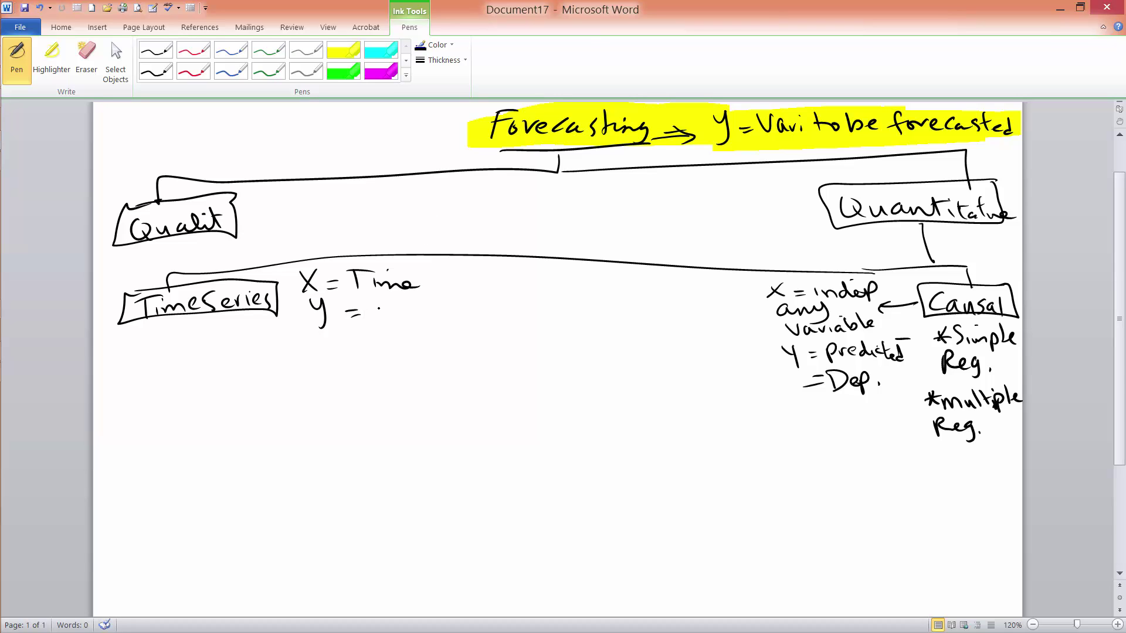
{"action": "left_click_drag", "start_coordinate": [379, 302], "coordinate": [382, 320]}
{"action": "left_click_drag", "start_coordinate": [372, 310], "coordinate": [399, 316]}
{"action": "mouse_move", "coordinate": [410, 302]}
{"action": "left_mouse_down"}
{"action": "mouse_move", "coordinate": [413, 317]}
{"action": "mouse_move", "coordinate": [436, 311]}
{"action": "mouse_move", "coordinate": [444, 321]}
{"action": "mouse_move", "coordinate": [453, 310]}
{"action": "left_mouse_up"}
{"action": "mouse_move", "coordinate": [454, 314]}
{"action": "left_mouse_down"}
{"action": "mouse_move", "coordinate": [466, 302]}
{"action": "mouse_move", "coordinate": [478, 312]}
{"action": "left_mouse_up"}
{"action": "mouse_move", "coordinate": [487, 306]}
{"action": "left_mouse_down"}
{"action": "mouse_move", "coordinate": [493, 289]}
{"action": "mouse_move", "coordinate": [498, 313]}
{"action": "left_mouse_up"}
{"action": "mouse_move", "coordinate": [504, 304]}
{"action": "left_mouse_down"}
{"action": "mouse_move", "coordinate": [499, 313]}
{"action": "mouse_move", "coordinate": [519, 309]}
{"action": "left_mouse_up"}
{"action": "left_click_drag", "start_coordinate": [525, 293], "coordinate": [560, 311]}
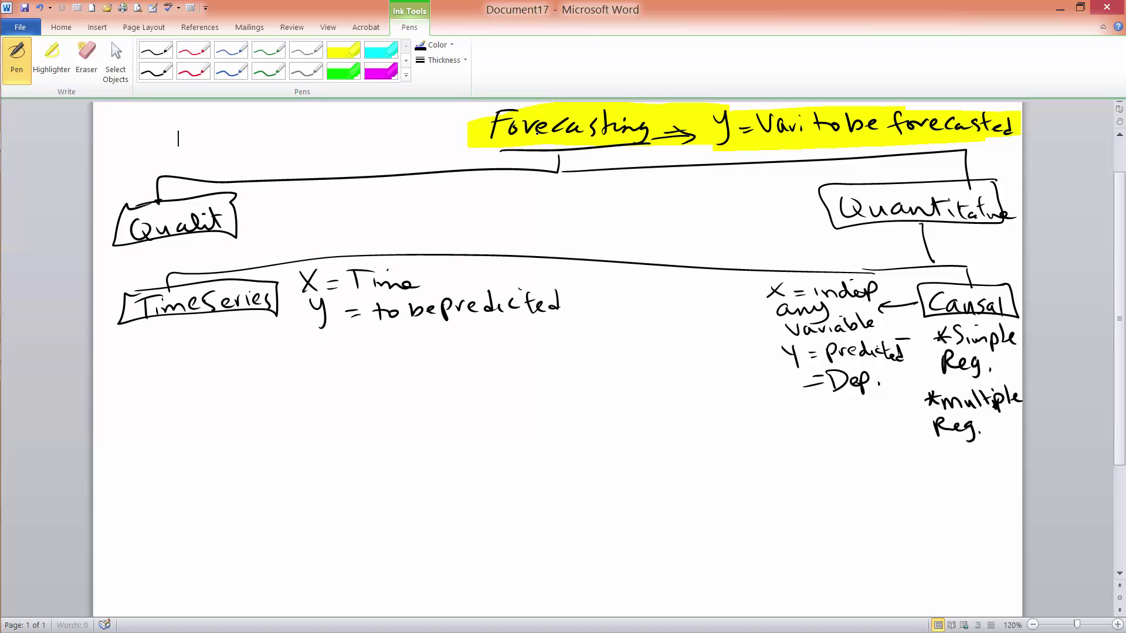
Circle the word 'Forecasting' and underline the heading's Y.
{"action": "left_click_drag", "start_coordinate": [525, 104], "coordinate": [657, 140]}
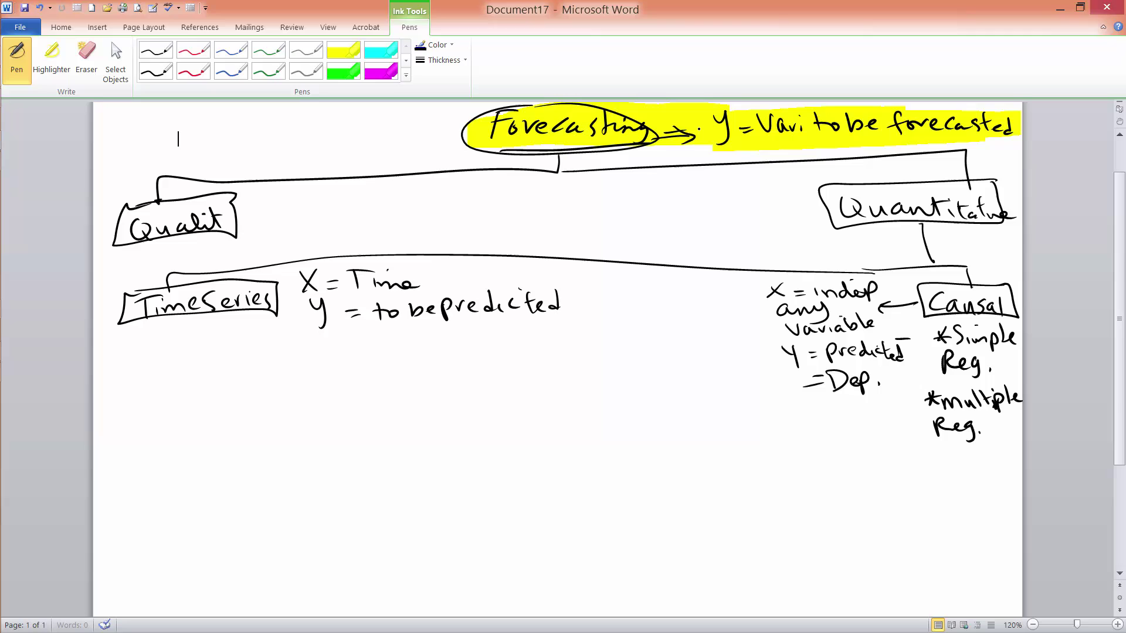
{"action": "left_click_drag", "start_coordinate": [708, 151], "coordinate": [749, 147]}
{"action": "left_click_drag", "start_coordinate": [701, 157], "coordinate": [740, 152]}
Draw a line and long branch under TimeSeries, a 'Smoothing' box, and write 'Averaging'.
{"action": "left_click_drag", "start_coordinate": [233, 318], "coordinate": [247, 356]}
{"action": "left_click_drag", "start_coordinate": [172, 367], "coordinate": [598, 361]}
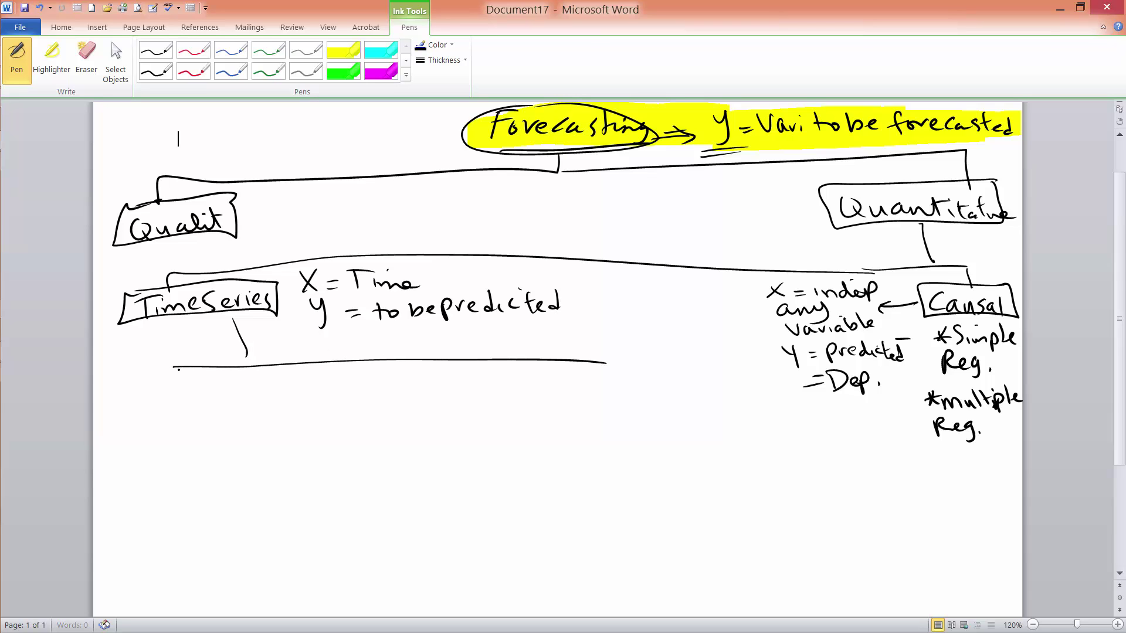
{"action": "mouse_move", "coordinate": [187, 370]}
{"action": "left_mouse_down"}
{"action": "mouse_move", "coordinate": [164, 371]}
{"action": "mouse_move", "coordinate": [162, 401]}
{"action": "mouse_move", "coordinate": [271, 405]}
{"action": "mouse_move", "coordinate": [120, 437]}
{"action": "mouse_move", "coordinate": [125, 397]}
{"action": "mouse_move", "coordinate": [199, 426]}
{"action": "mouse_move", "coordinate": [252, 411]}
{"action": "mouse_move", "coordinate": [245, 429]}
{"action": "left_mouse_up"}
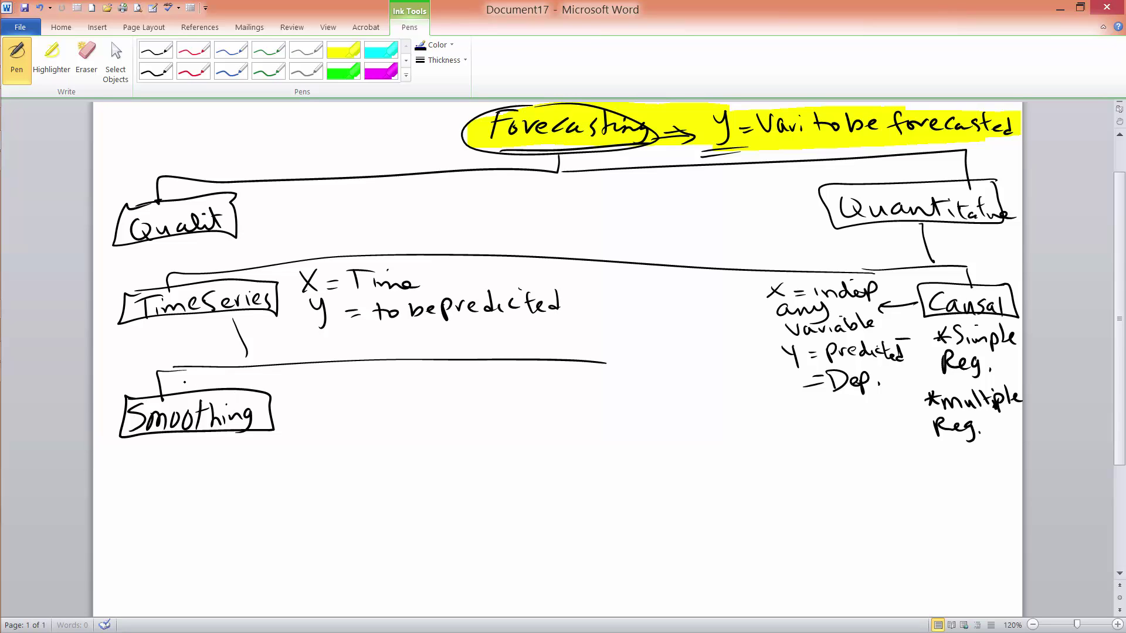
{"action": "mouse_move", "coordinate": [183, 391]}
{"action": "left_mouse_down"}
{"action": "mouse_move", "coordinate": [206, 378]}
{"action": "mouse_move", "coordinate": [256, 387]}
{"action": "mouse_move", "coordinate": [264, 404]}
{"action": "mouse_move", "coordinate": [291, 363]}
{"action": "left_mouse_up"}
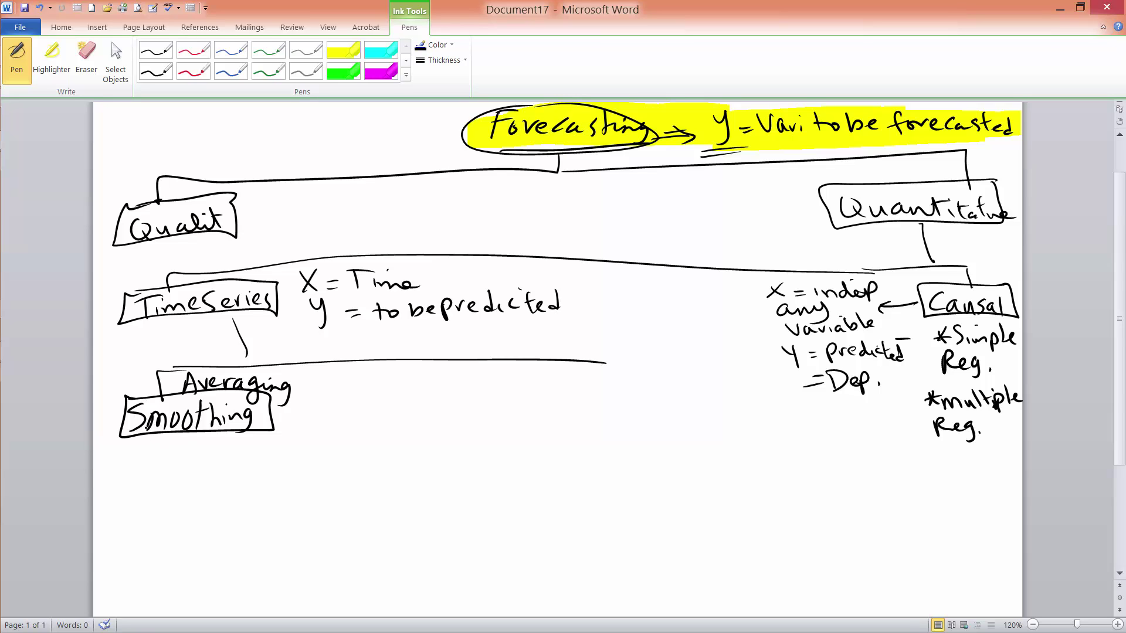
Write the first list item 'Simple Mov. Avg.' under Smoothing.
{"action": "mouse_move", "coordinate": [140, 449]}
{"action": "left_mouse_down"}
{"action": "mouse_move", "coordinate": [137, 464]}
{"action": "mouse_move", "coordinate": [154, 452]}
{"action": "mouse_move", "coordinate": [152, 462]}
{"action": "mouse_move", "coordinate": [305, 446]}
{"action": "mouse_move", "coordinate": [311, 455]}
{"action": "left_mouse_up"}
{"action": "left_click", "coordinate": [292, 454]}
{"action": "left_click_drag", "start_coordinate": [299, 452], "coordinate": [309, 450]}
{"action": "left_click_drag", "start_coordinate": [313, 448], "coordinate": [320, 465]}
{"action": "left_click", "coordinate": [330, 455]}
Write 'Weighted Mov. Avg.' on the next line.
{"action": "mouse_move", "coordinate": [146, 481]}
{"action": "left_mouse_down"}
{"action": "mouse_move", "coordinate": [140, 491]}
{"action": "mouse_move", "coordinate": [178, 478]}
{"action": "left_mouse_up"}
{"action": "left_click", "coordinate": [192, 483]}
{"action": "mouse_move", "coordinate": [179, 484]}
{"action": "left_mouse_down"}
{"action": "mouse_move", "coordinate": [199, 500]}
{"action": "mouse_move", "coordinate": [234, 489]}
{"action": "mouse_move", "coordinate": [243, 469]}
{"action": "mouse_move", "coordinate": [282, 478]}
{"action": "mouse_move", "coordinate": [315, 465]}
{"action": "left_mouse_up"}
{"action": "left_click", "coordinate": [291, 486]}
{"action": "left_click", "coordinate": [321, 482]}
{"action": "mouse_move", "coordinate": [306, 480]}
{"action": "left_mouse_down"}
{"action": "mouse_move", "coordinate": [328, 482]}
{"action": "mouse_move", "coordinate": [323, 502]}
{"action": "left_mouse_up"}
{"action": "left_click", "coordinate": [342, 479]}
Write 'Single Exp.' as the third item.
{"action": "left_click_drag", "start_coordinate": [145, 505], "coordinate": [150, 518]}
{"action": "left_click_drag", "start_coordinate": [141, 514], "coordinate": [185, 517]}
{"action": "left_click_drag", "start_coordinate": [190, 517], "coordinate": [211, 528]}
{"action": "left_click_drag", "start_coordinate": [214, 517], "coordinate": [258, 518]}
{"action": "mouse_move", "coordinate": [264, 507]}
{"action": "left_mouse_down"}
{"action": "mouse_move", "coordinate": [273, 516]}
{"action": "mouse_move", "coordinate": [264, 518]}
{"action": "left_mouse_up"}
{"action": "mouse_move", "coordinate": [282, 509]}
{"action": "left_mouse_down"}
{"action": "mouse_move", "coordinate": [283, 522]}
{"action": "mouse_move", "coordinate": [337, 517]}
{"action": "left_mouse_up"}
{"action": "left_click", "coordinate": [296, 511]}
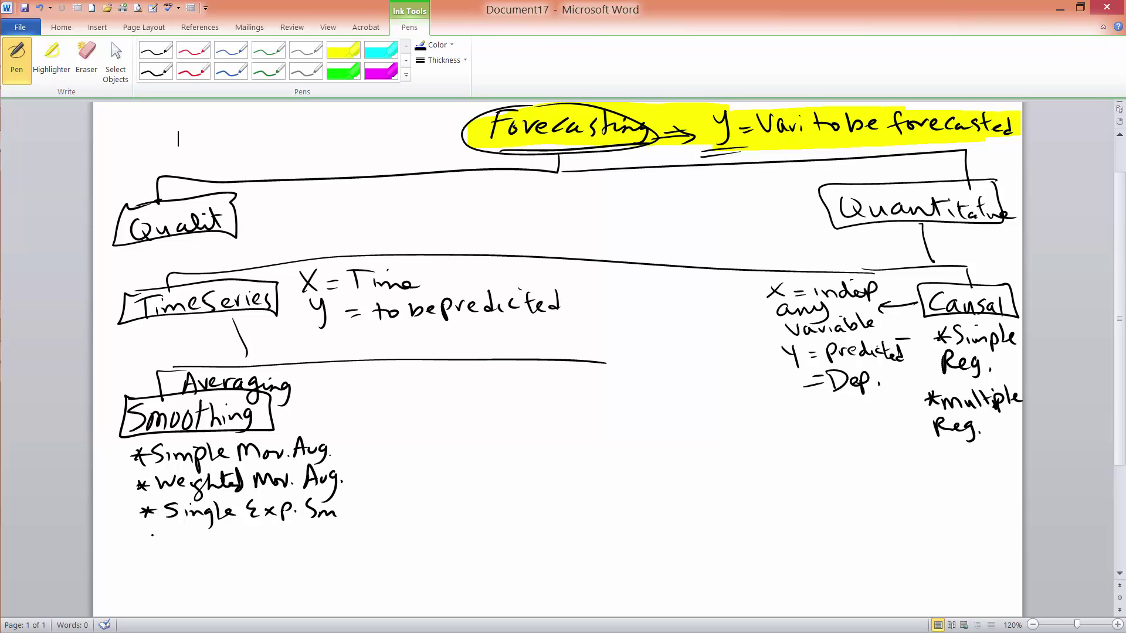
Start the dashed 'Double' and 'Triple' lines below.
{"action": "left_click_drag", "start_coordinate": [143, 540], "coordinate": [170, 544]}
{"action": "mouse_move", "coordinate": [167, 528]}
{"action": "left_mouse_down"}
{"action": "mouse_move", "coordinate": [176, 543]}
{"action": "mouse_move", "coordinate": [223, 537]}
{"action": "left_mouse_up"}
{"action": "left_click", "coordinate": [235, 535]}
{"action": "left_click_drag", "start_coordinate": [225, 527], "coordinate": [237, 544]}
{"action": "mouse_move", "coordinate": [242, 525]}
{"action": "left_mouse_down"}
{"action": "mouse_move", "coordinate": [247, 544]}
{"action": "mouse_move", "coordinate": [262, 539]}
{"action": "left_mouse_up"}
{"action": "left_click_drag", "start_coordinate": [151, 562], "coordinate": [167, 561]}
{"action": "mouse_move", "coordinate": [188, 553]}
{"action": "left_mouse_down"}
{"action": "mouse_move", "coordinate": [189, 564]}
{"action": "mouse_move", "coordinate": [199, 552]}
{"action": "left_mouse_up"}
{"action": "mouse_move", "coordinate": [202, 554]}
{"action": "left_mouse_down"}
{"action": "mouse_move", "coordinate": [224, 566]}
{"action": "mouse_move", "coordinate": [234, 556]}
{"action": "left_mouse_up"}
{"action": "left_click_drag", "start_coordinate": [236, 559], "coordinate": [289, 542]}
Add 'Exp. Sm.' after Double and Triple and bracket the two lines together.
{"action": "left_click", "coordinate": [281, 538]}
{"action": "mouse_move", "coordinate": [290, 532]}
{"action": "left_mouse_down"}
{"action": "mouse_move", "coordinate": [280, 542]}
{"action": "mouse_move", "coordinate": [350, 536]}
{"action": "mouse_move", "coordinate": [276, 558]}
{"action": "mouse_move", "coordinate": [302, 559]}
{"action": "left_mouse_up"}
{"action": "left_click", "coordinate": [306, 540]}
{"action": "left_click", "coordinate": [347, 538]}
{"action": "left_click", "coordinate": [359, 540]}
{"action": "left_click", "coordinate": [308, 557]}
{"action": "mouse_move", "coordinate": [302, 550]}
{"action": "left_mouse_down"}
{"action": "mouse_move", "coordinate": [292, 559]}
{"action": "mouse_move", "coordinate": [354, 559]}
{"action": "left_mouse_up"}
{"action": "left_click", "coordinate": [359, 557]}
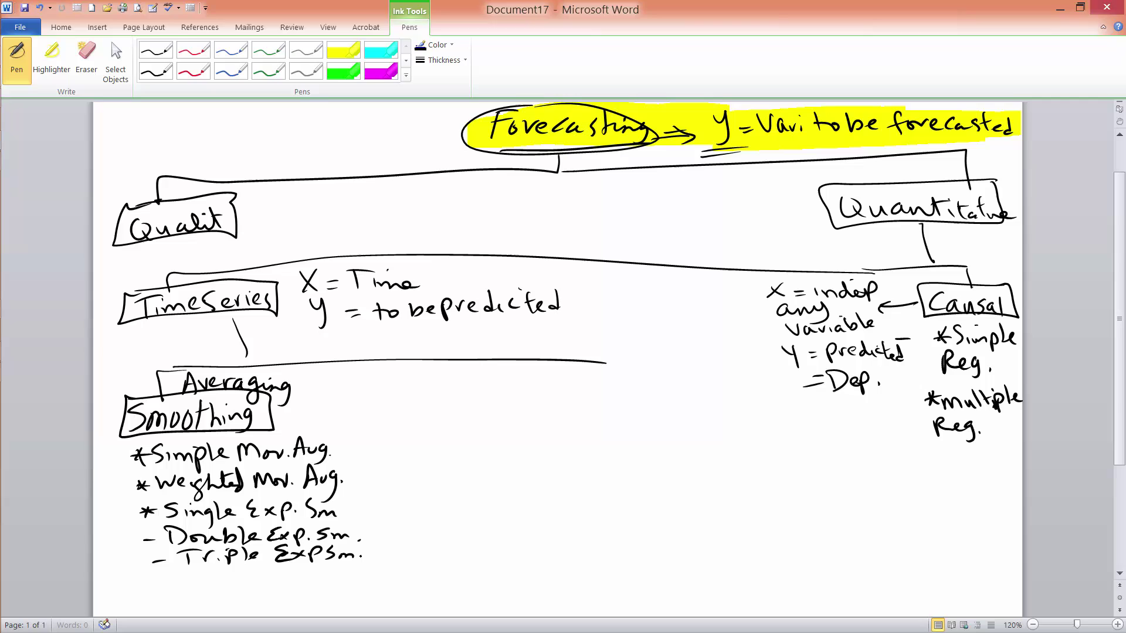
{"action": "left_click", "coordinate": [359, 551]}
{"action": "left_click", "coordinate": [161, 528]}
{"action": "mouse_move", "coordinate": [144, 531]}
{"action": "left_mouse_down"}
{"action": "mouse_move", "coordinate": [126, 564]}
{"action": "mouse_move", "coordinate": [151, 572]}
{"action": "left_mouse_up"}
Draw a tick down from the long branch to a box beside Smoothing labelled 'Trend'.
{"action": "mouse_move", "coordinate": [432, 365]}
{"action": "left_mouse_down"}
{"action": "mouse_move", "coordinate": [434, 405]}
{"action": "mouse_move", "coordinate": [518, 396]}
{"action": "mouse_move", "coordinate": [382, 438]}
{"action": "mouse_move", "coordinate": [402, 394]}
{"action": "mouse_move", "coordinate": [385, 434]}
{"action": "mouse_move", "coordinate": [401, 411]}
{"action": "left_mouse_up"}
{"action": "mouse_move", "coordinate": [397, 431]}
{"action": "left_mouse_down"}
{"action": "mouse_move", "coordinate": [408, 417]}
{"action": "mouse_move", "coordinate": [442, 430]}
{"action": "left_mouse_up"}
{"action": "left_click", "coordinate": [427, 421]}
{"action": "left_click_drag", "start_coordinate": [461, 404], "coordinate": [461, 430]}
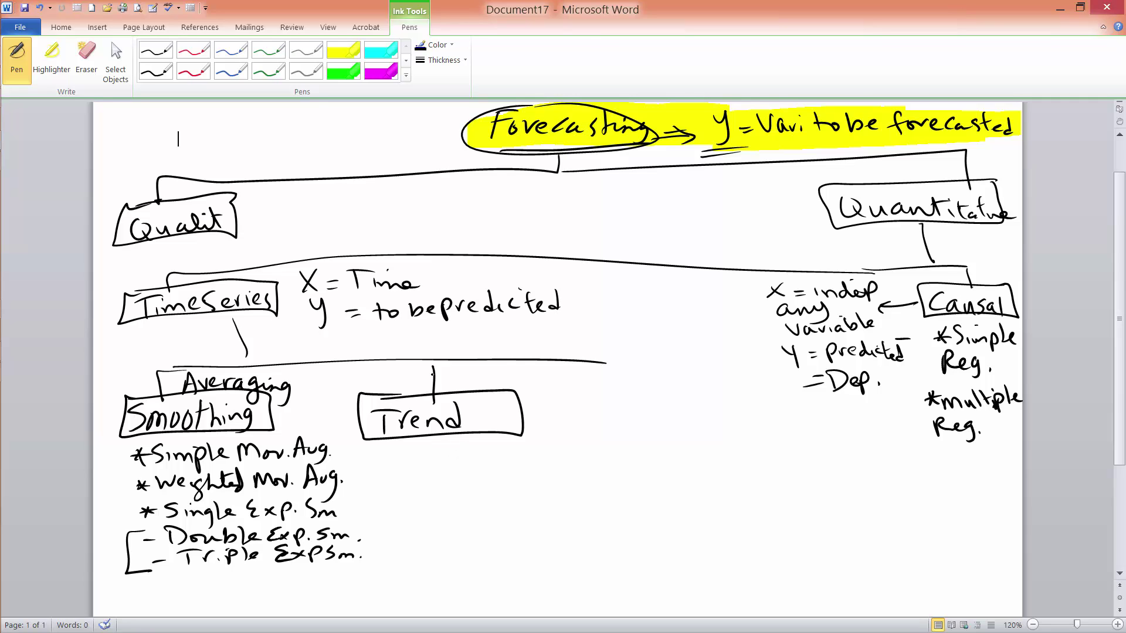
Highlight TimeSeries, its connector, and the Smoothing and Trend boxes in yellow.
{"action": "left_click", "coordinate": [52, 58]}
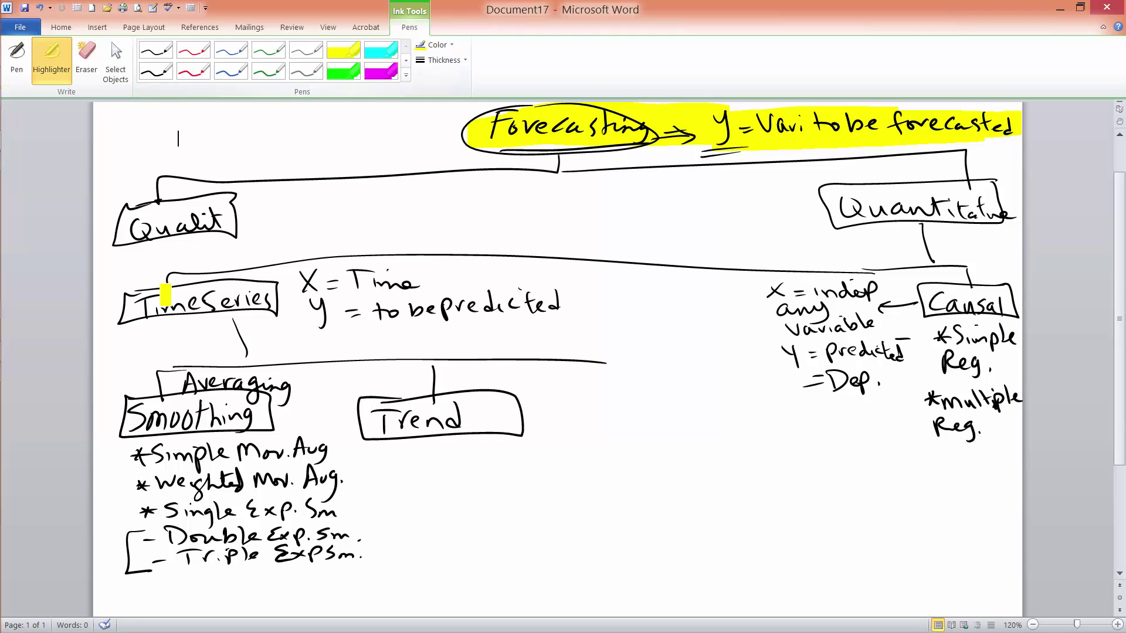
{"action": "left_click_drag", "start_coordinate": [129, 302], "coordinate": [281, 296]}
{"action": "mouse_move", "coordinate": [189, 308]}
{"action": "left_mouse_down"}
{"action": "mouse_move", "coordinate": [245, 347]}
{"action": "mouse_move", "coordinate": [176, 375]}
{"action": "mouse_move", "coordinate": [258, 375]}
{"action": "left_mouse_up"}
{"action": "mouse_move", "coordinate": [143, 381]}
{"action": "left_mouse_down"}
{"action": "mouse_move", "coordinate": [284, 428]}
{"action": "mouse_move", "coordinate": [293, 390]}
{"action": "mouse_move", "coordinate": [329, 359]}
{"action": "mouse_move", "coordinate": [454, 431]}
{"action": "left_mouse_up"}
{"action": "left_click_drag", "start_coordinate": [355, 417], "coordinate": [528, 416]}
{"action": "mouse_move", "coordinate": [375, 435]}
{"action": "left_mouse_down"}
{"action": "mouse_move", "coordinate": [495, 398]}
{"action": "mouse_move", "coordinate": [463, 410]}
{"action": "left_mouse_up"}
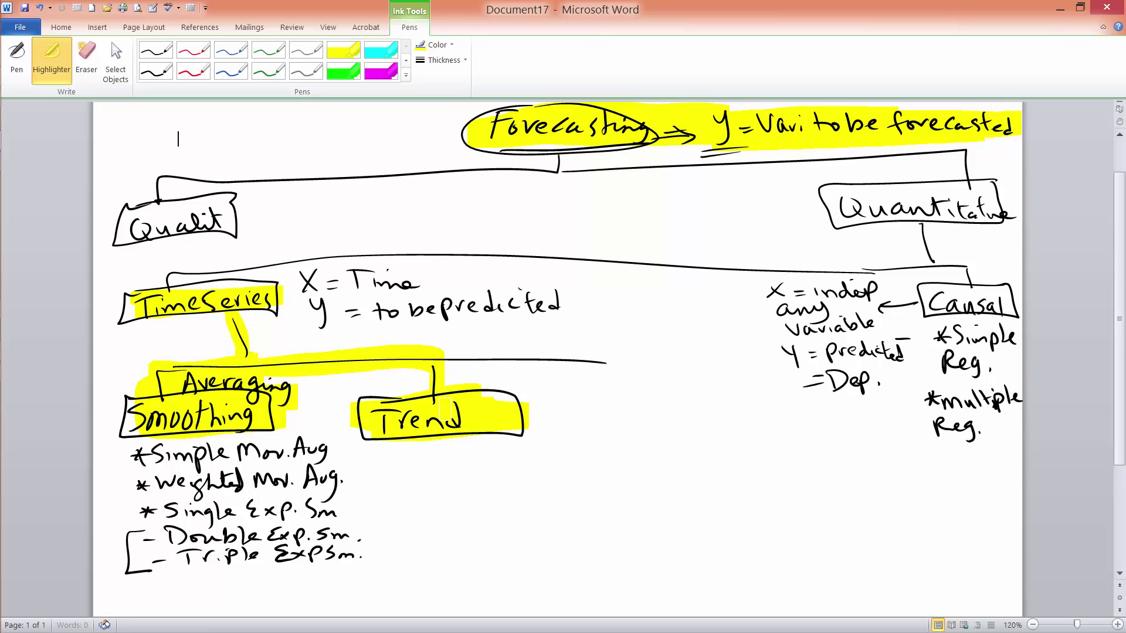
Highlight the connector back up to TimeSeries, undo a stray mark, and return to the black pen.
{"action": "mouse_move", "coordinate": [428, 346]}
{"action": "left_mouse_down"}
{"action": "mouse_move", "coordinate": [243, 326]}
{"action": "mouse_move", "coordinate": [252, 293]}
{"action": "mouse_move", "coordinate": [170, 284]}
{"action": "left_mouse_up"}
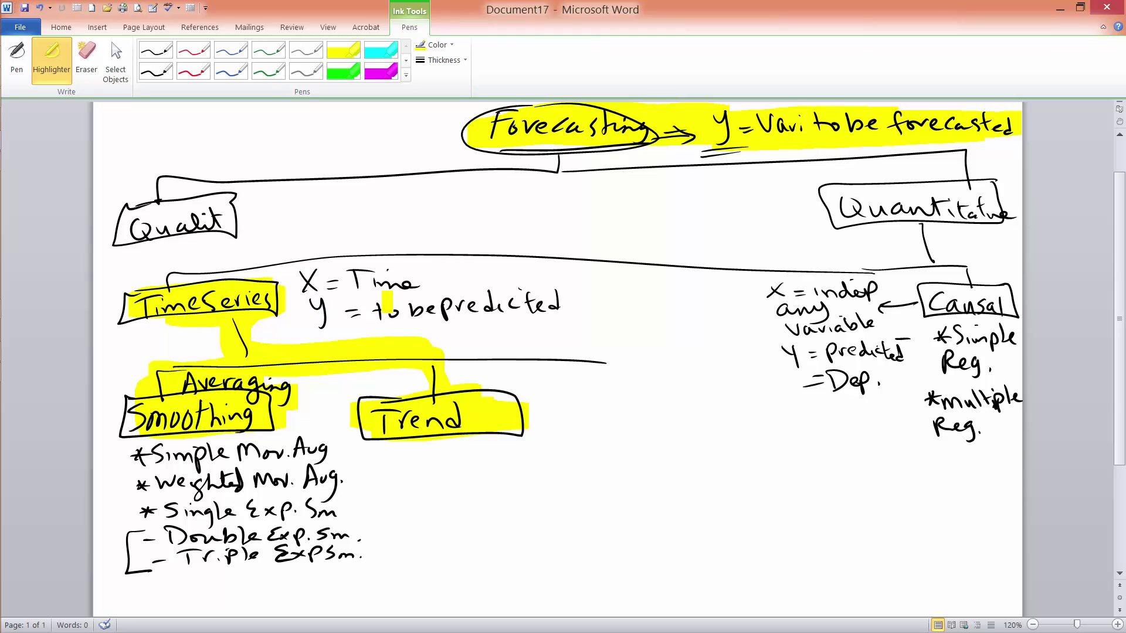
{"action": "left_click_drag", "start_coordinate": [366, 279], "coordinate": [370, 294]}
{"action": "key", "text": "ctrl+z"}
{"action": "left_click", "coordinate": [164, 59]}
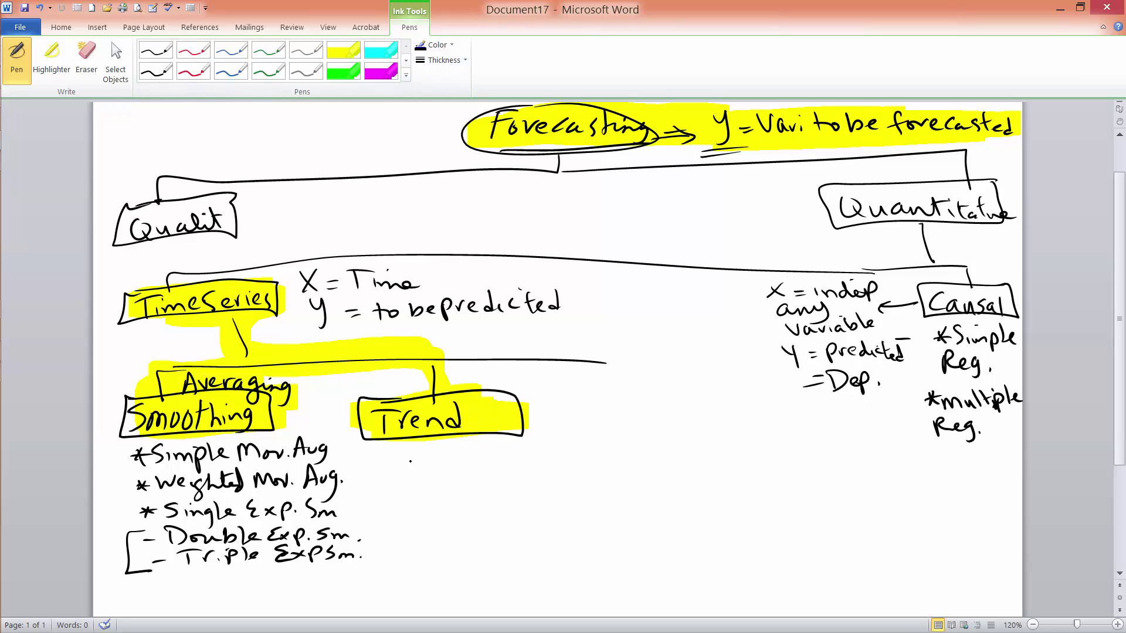
Handwrite 'Simple Reg.' under Trend and circle the '*Simple Reg.' under Causal.
{"action": "mouse_move", "coordinate": [426, 451]}
{"action": "left_mouse_down"}
{"action": "mouse_move", "coordinate": [415, 465]}
{"action": "mouse_move", "coordinate": [435, 467]}
{"action": "left_mouse_up"}
{"action": "left_click_drag", "start_coordinate": [442, 461], "coordinate": [468, 477]}
{"action": "left_click", "coordinate": [495, 460]}
{"action": "mouse_move", "coordinate": [487, 448]}
{"action": "left_mouse_down"}
{"action": "mouse_move", "coordinate": [488, 464]}
{"action": "mouse_move", "coordinate": [524, 463]}
{"action": "left_mouse_up"}
{"action": "left_click_drag", "start_coordinate": [526, 458], "coordinate": [536, 462]}
{"action": "left_click_drag", "start_coordinate": [550, 453], "coordinate": [543, 474]}
{"action": "left_click", "coordinate": [563, 449]}
{"action": "left_click", "coordinate": [564, 461]}
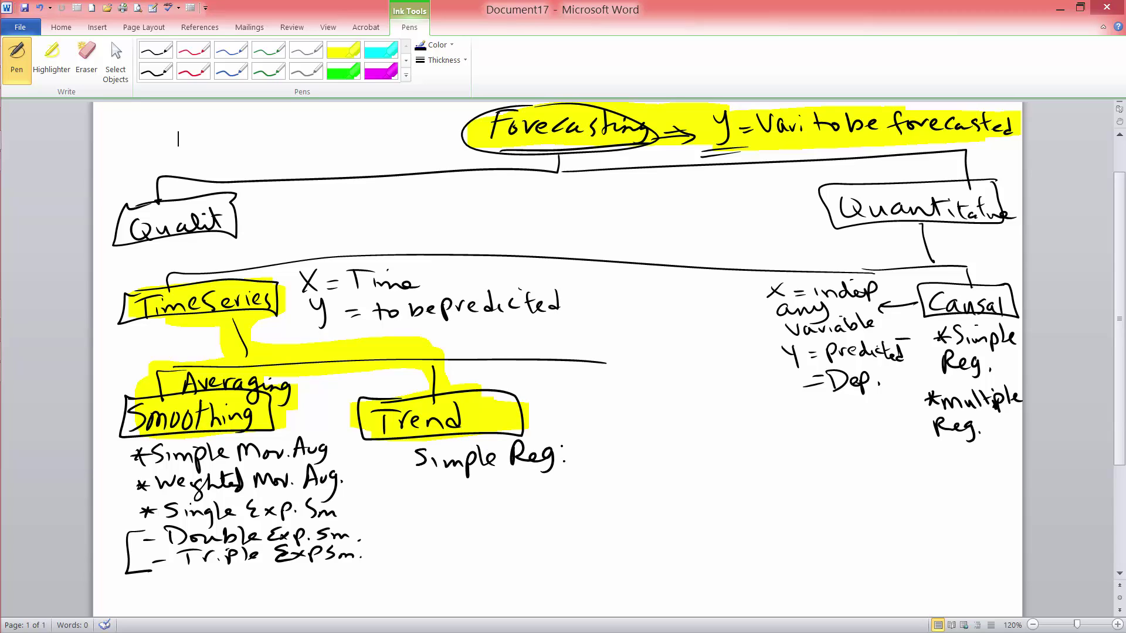
{"action": "mouse_move", "coordinate": [1000, 323]}
{"action": "left_mouse_down"}
{"action": "mouse_move", "coordinate": [944, 387]}
{"action": "mouse_move", "coordinate": [992, 321]}
{"action": "left_mouse_up"}
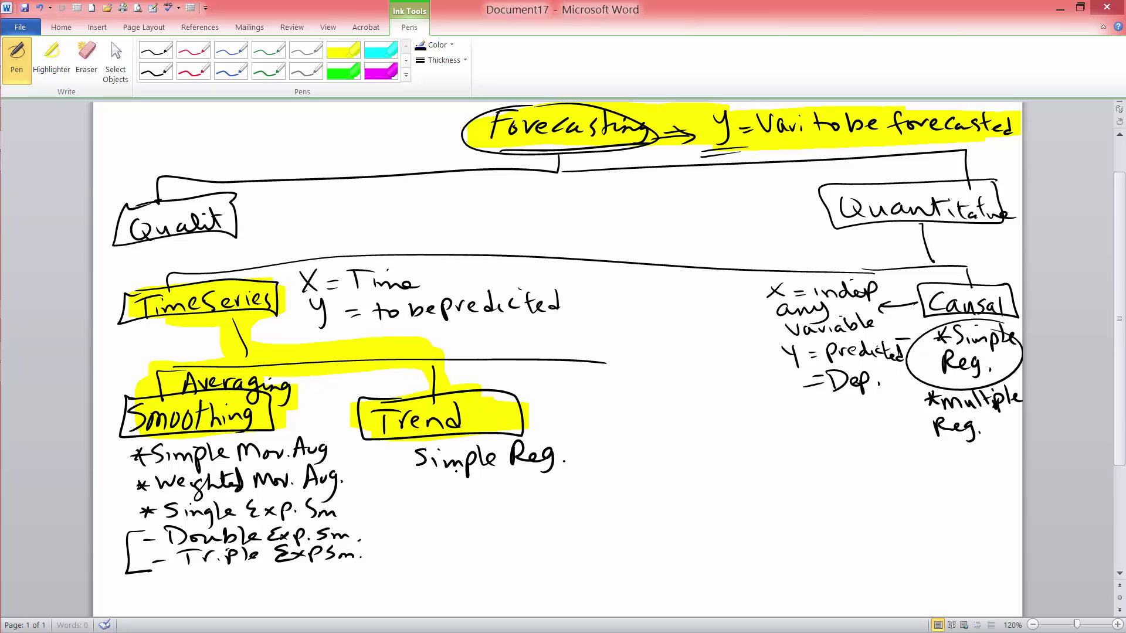
Write 'X = time' beneath Simple Reg.
{"action": "left_click_drag", "start_coordinate": [437, 486], "coordinate": [438, 510]}
{"action": "left_click_drag", "start_coordinate": [454, 499], "coordinate": [463, 499]}
{"action": "mouse_move", "coordinate": [459, 505]}
{"action": "left_mouse_down"}
{"action": "mouse_move", "coordinate": [483, 507]}
{"action": "mouse_move", "coordinate": [492, 494]}
{"action": "left_mouse_up"}
{"action": "left_click_drag", "start_coordinate": [498, 497], "coordinate": [502, 505]}
{"action": "left_click_drag", "start_coordinate": [506, 498], "coordinate": [535, 502]}
Write 'Y = to be forecasted', double-underline Simple Reg., and extend the branch line right.
{"action": "left_click_drag", "start_coordinate": [445, 524], "coordinate": [454, 538]}
{"action": "mouse_move", "coordinate": [458, 521]}
{"action": "left_mouse_down"}
{"action": "mouse_move", "coordinate": [444, 552]}
{"action": "mouse_move", "coordinate": [481, 538]}
{"action": "left_mouse_up"}
{"action": "left_click_drag", "start_coordinate": [471, 545], "coordinate": [497, 543]}
{"action": "left_click_drag", "start_coordinate": [493, 533], "coordinate": [514, 536]}
{"action": "mouse_move", "coordinate": [526, 523]}
{"action": "left_mouse_down"}
{"action": "mouse_move", "coordinate": [528, 540]}
{"action": "mouse_move", "coordinate": [540, 538]}
{"action": "left_mouse_up"}
{"action": "mouse_move", "coordinate": [543, 535]}
{"action": "left_mouse_down"}
{"action": "mouse_move", "coordinate": [554, 538]}
{"action": "mouse_move", "coordinate": [478, 576]}
{"action": "mouse_move", "coordinate": [496, 561]}
{"action": "left_mouse_up"}
{"action": "left_click_drag", "start_coordinate": [496, 562], "coordinate": [549, 568]}
{"action": "mouse_move", "coordinate": [565, 556]}
{"action": "left_mouse_down"}
{"action": "mouse_move", "coordinate": [556, 568]}
{"action": "mouse_move", "coordinate": [573, 570]}
{"action": "left_mouse_up"}
{"action": "left_click_drag", "start_coordinate": [567, 558], "coordinate": [590, 567]}
{"action": "left_click_drag", "start_coordinate": [595, 552], "coordinate": [594, 570]}
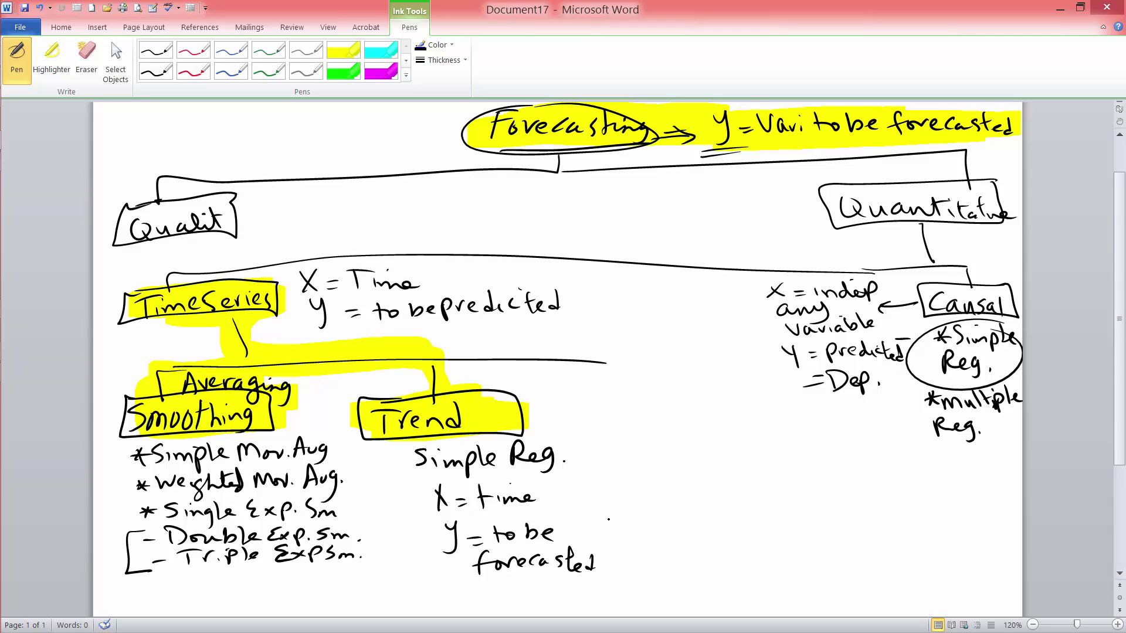
{"action": "left_click_drag", "start_coordinate": [415, 474], "coordinate": [550, 479]}
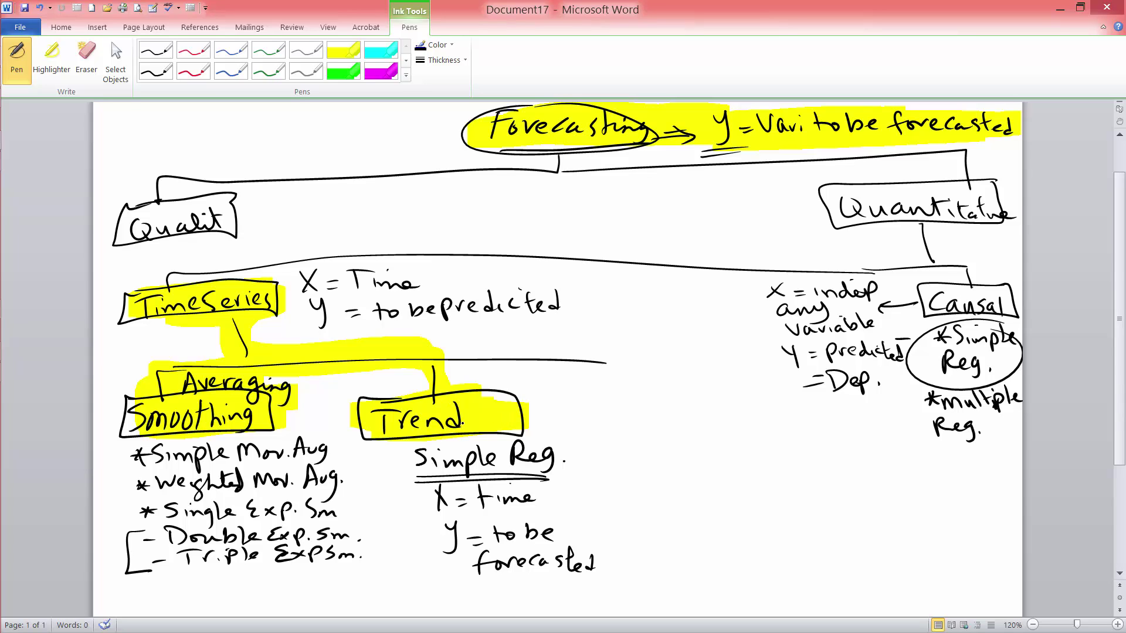
{"action": "mouse_move", "coordinate": [591, 364]}
{"action": "left_mouse_down"}
{"action": "mouse_move", "coordinate": [700, 363]}
{"action": "mouse_move", "coordinate": [705, 393]}
{"action": "mouse_move", "coordinate": [594, 399]}
{"action": "mouse_move", "coordinate": [751, 424]}
{"action": "mouse_move", "coordinate": [693, 399]}
{"action": "left_mouse_up"}
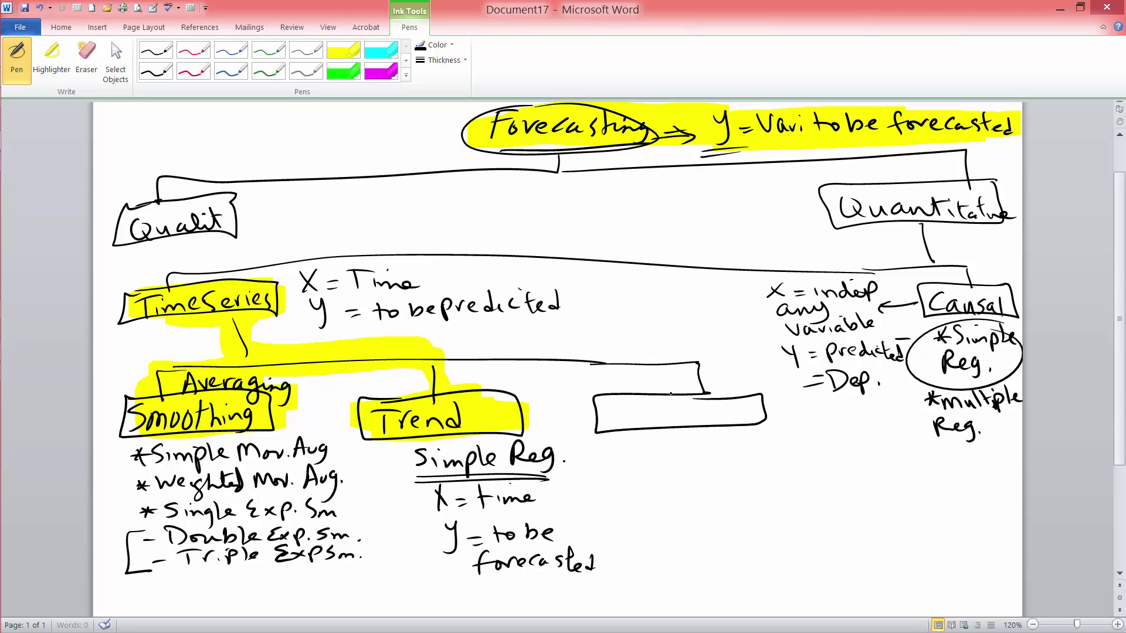
Draw the third branch box right of Trend and write 'Seasonal' inside it.
{"action": "mouse_move", "coordinate": [624, 401]}
{"action": "left_mouse_down"}
{"action": "mouse_move", "coordinate": [606, 426]}
{"action": "mouse_move", "coordinate": [642, 421]}
{"action": "left_mouse_up"}
{"action": "left_click", "coordinate": [659, 414]}
{"action": "mouse_move", "coordinate": [645, 421]}
{"action": "left_mouse_down"}
{"action": "mouse_move", "coordinate": [655, 411]}
{"action": "mouse_move", "coordinate": [748, 421]}
{"action": "left_mouse_up"}
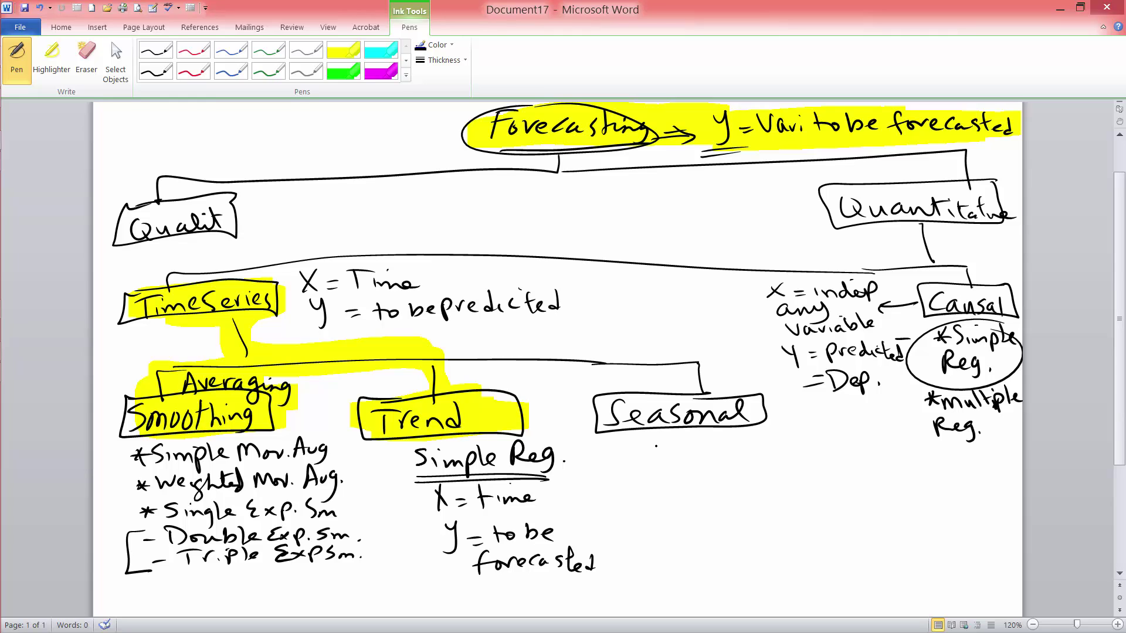
Handwrite 'Seasonal Decomp.' below the Seasonal box.
{"action": "left_click_drag", "start_coordinate": [648, 444], "coordinate": [632, 468]}
{"action": "left_click_drag", "start_coordinate": [652, 462], "coordinate": [746, 464]}
{"action": "left_click", "coordinate": [705, 457]}
{"action": "left_click_drag", "start_coordinate": [757, 436], "coordinate": [754, 463]}
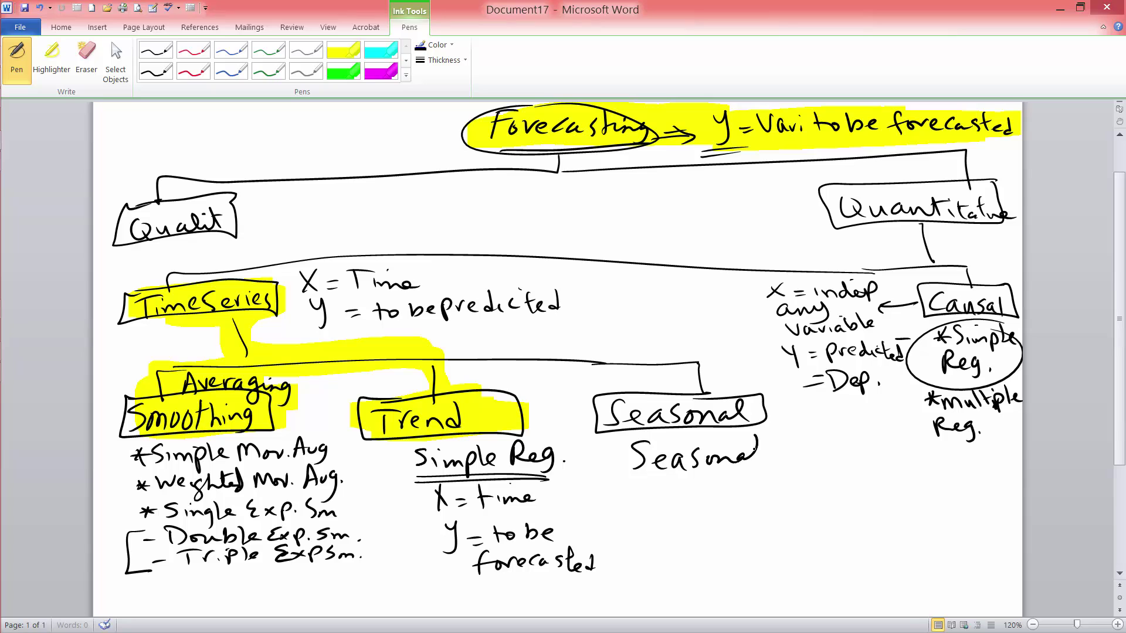
{"action": "left_click_drag", "start_coordinate": [665, 493], "coordinate": [665, 511]}
{"action": "mouse_move", "coordinate": [683, 502]}
{"action": "left_mouse_down"}
{"action": "mouse_move", "coordinate": [767, 500]}
{"action": "mouse_move", "coordinate": [771, 524]}
{"action": "left_mouse_up"}
{"action": "left_click", "coordinate": [785, 504]}
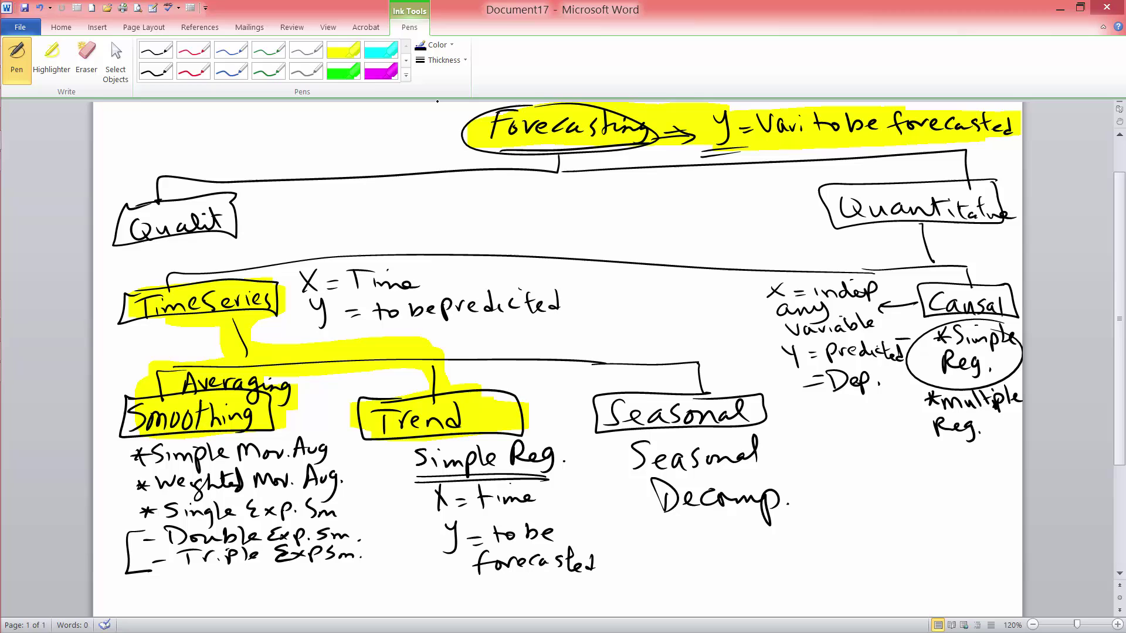
Highlight the Seasonal box and its connecting branch line in yellow.
{"action": "left_click", "coordinate": [52, 59]}
{"action": "mouse_move", "coordinate": [589, 410]}
{"action": "left_mouse_down"}
{"action": "mouse_move", "coordinate": [784, 409]}
{"action": "mouse_move", "coordinate": [590, 423]}
{"action": "left_mouse_up"}
{"action": "mouse_move", "coordinate": [703, 394]}
{"action": "left_mouse_down"}
{"action": "mouse_move", "coordinate": [703, 359]}
{"action": "mouse_move", "coordinate": [359, 353]}
{"action": "mouse_move", "coordinate": [238, 294]}
{"action": "mouse_move", "coordinate": [293, 276]}
{"action": "mouse_move", "coordinate": [202, 306]}
{"action": "left_mouse_up"}
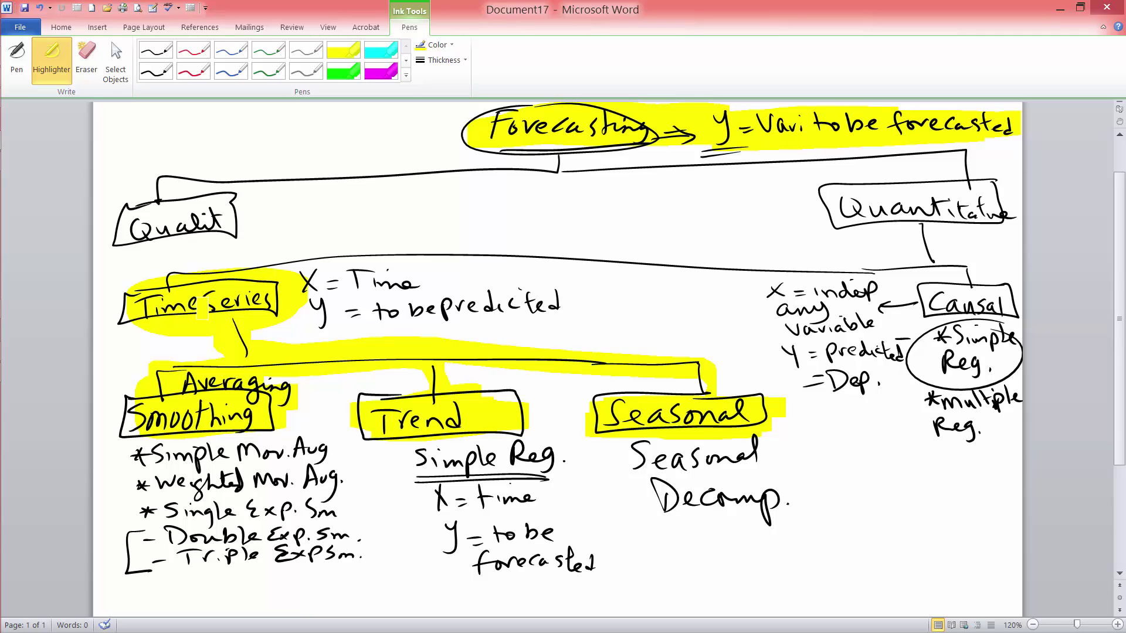
With the black pen, draw an arc around 'Reg.' inside the Simple Reg. ellipse under Causal.
{"action": "left_click", "coordinate": [155, 51]}
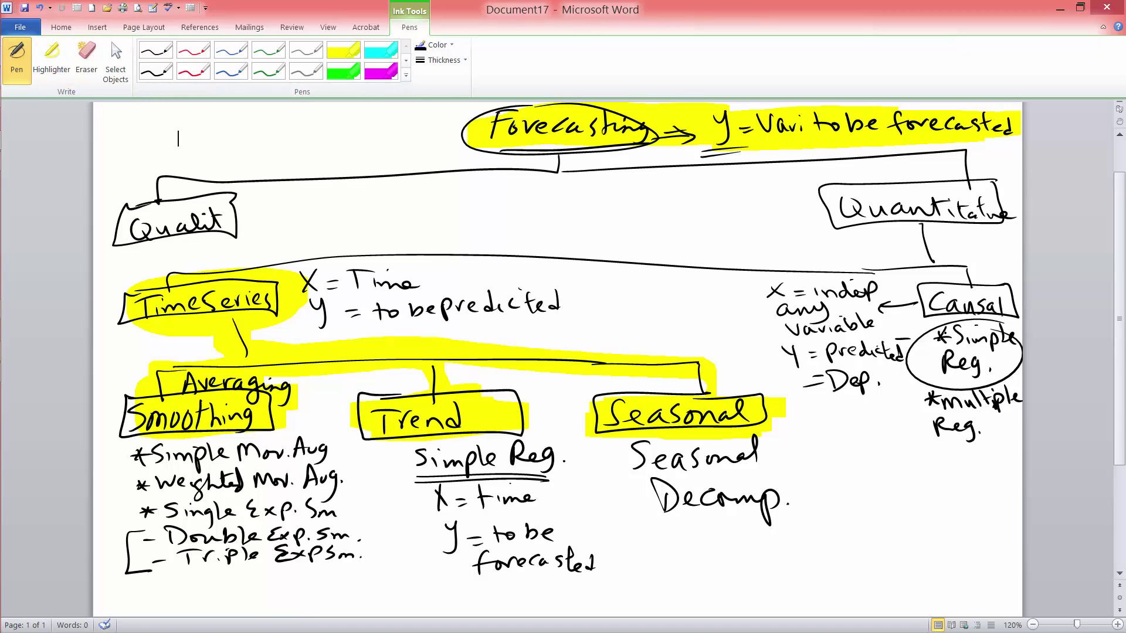
{"action": "left_click_drag", "start_coordinate": [933, 343], "coordinate": [965, 389]}
Draw a wavy divider on the right and write 'X = # of Sales People' below it.
{"action": "mouse_move", "coordinate": [1021, 451]}
{"action": "left_mouse_down"}
{"action": "mouse_move", "coordinate": [841, 459]}
{"action": "mouse_move", "coordinate": [881, 495]}
{"action": "left_mouse_up"}
{"action": "mouse_move", "coordinate": [880, 474]}
{"action": "left_mouse_down"}
{"action": "mouse_move", "coordinate": [866, 496]}
{"action": "mouse_move", "coordinate": [899, 484]}
{"action": "mouse_move", "coordinate": [919, 494]}
{"action": "left_mouse_up"}
{"action": "left_click", "coordinate": [917, 490]}
{"action": "mouse_move", "coordinate": [906, 480]}
{"action": "left_mouse_down"}
{"action": "mouse_move", "coordinate": [927, 478]}
{"action": "mouse_move", "coordinate": [920, 486]}
{"action": "left_mouse_up"}
{"action": "left_click_drag", "start_coordinate": [940, 474], "coordinate": [938, 482]}
{"action": "left_click_drag", "start_coordinate": [946, 469], "coordinate": [941, 509]}
{"action": "mouse_move", "coordinate": [968, 473]}
{"action": "left_mouse_down"}
{"action": "mouse_move", "coordinate": [960, 490]}
{"action": "mouse_move", "coordinate": [999, 494]}
{"action": "left_mouse_up"}
{"action": "mouse_move", "coordinate": [959, 499]}
{"action": "left_mouse_down"}
{"action": "mouse_move", "coordinate": [959, 509]}
{"action": "mouse_move", "coordinate": [969, 502]}
{"action": "left_mouse_up"}
{"action": "left_click_drag", "start_coordinate": [971, 499], "coordinate": [982, 502]}
{"action": "mouse_move", "coordinate": [990, 502]}
{"action": "left_mouse_down"}
{"action": "mouse_move", "coordinate": [991, 522]}
{"action": "mouse_move", "coordinate": [992, 511]}
{"action": "left_mouse_up"}
{"action": "left_click_drag", "start_coordinate": [1004, 496], "coordinate": [1016, 521]}
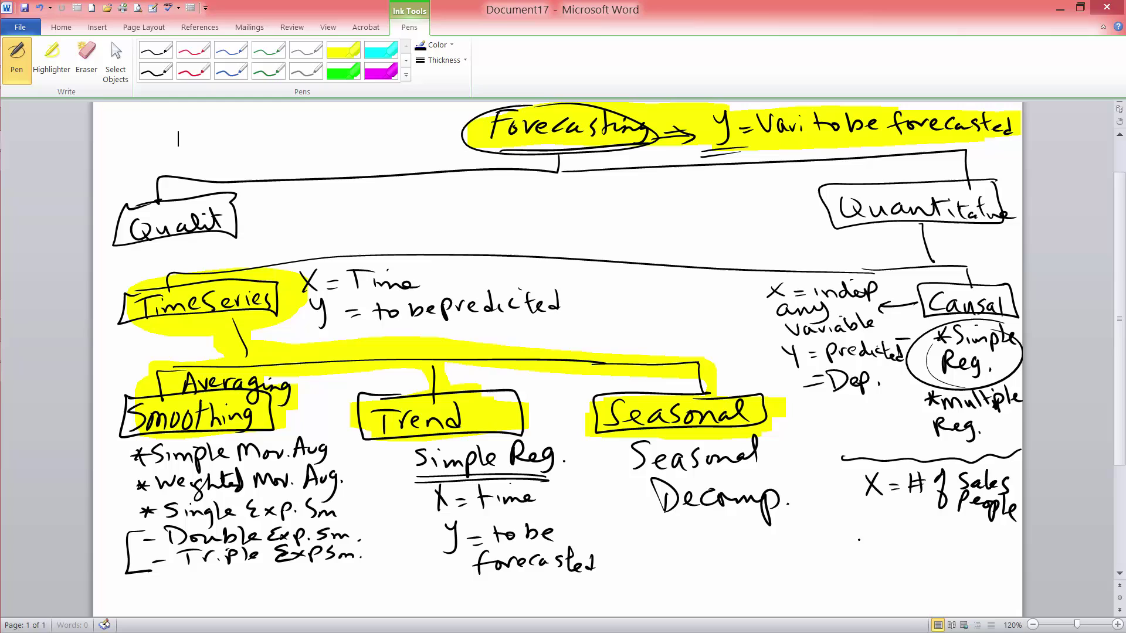
Write 'y = # units sold' below the X line and circle it.
{"action": "left_click_drag", "start_coordinate": [858, 532], "coordinate": [863, 540]}
{"action": "left_click", "coordinate": [876, 540]}
{"action": "mouse_move", "coordinate": [871, 530]}
{"action": "left_mouse_down"}
{"action": "mouse_move", "coordinate": [855, 556]}
{"action": "mouse_move", "coordinate": [895, 539]}
{"action": "left_mouse_up"}
{"action": "left_click_drag", "start_coordinate": [883, 548], "coordinate": [903, 546]}
{"action": "left_click_drag", "start_coordinate": [913, 529], "coordinate": [913, 537]}
{"action": "left_click", "coordinate": [924, 536]}
{"action": "left_click_drag", "start_coordinate": [899, 544], "coordinate": [947, 548]}
{"action": "left_click", "coordinate": [963, 531]}
{"action": "left_click_drag", "start_coordinate": [955, 540], "coordinate": [969, 548]}
{"action": "mouse_move", "coordinate": [960, 535]}
{"action": "left_mouse_down"}
{"action": "mouse_move", "coordinate": [978, 534]}
{"action": "mouse_move", "coordinate": [971, 548]}
{"action": "left_mouse_up"}
{"action": "mouse_move", "coordinate": [926, 558]}
{"action": "left_mouse_down"}
{"action": "mouse_move", "coordinate": [917, 570]}
{"action": "mouse_move", "coordinate": [931, 563]}
{"action": "left_mouse_up"}
{"action": "left_click_drag", "start_coordinate": [944, 552], "coordinate": [943, 572]}
{"action": "left_click_drag", "start_coordinate": [958, 551], "coordinate": [959, 571]}
{"action": "mouse_move", "coordinate": [960, 562]}
{"action": "left_mouse_down"}
{"action": "mouse_move", "coordinate": [952, 570]}
{"action": "mouse_move", "coordinate": [976, 568]}
{"action": "left_mouse_up"}
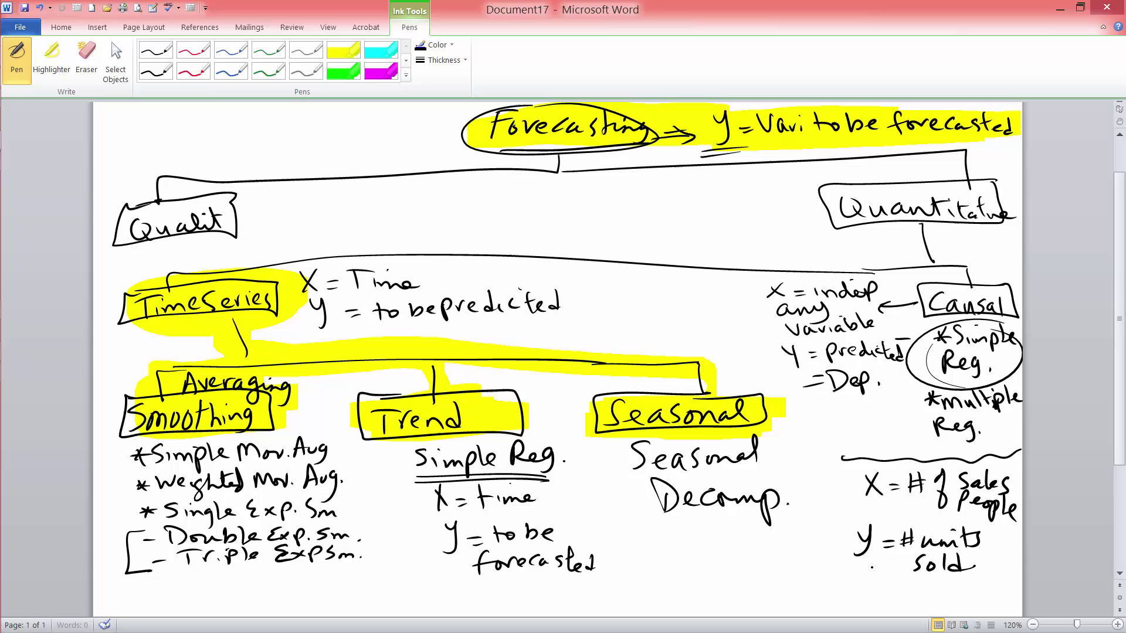
{"action": "mouse_move", "coordinate": [934, 515]}
{"action": "left_mouse_down"}
{"action": "mouse_move", "coordinate": [832, 552]}
{"action": "mouse_move", "coordinate": [912, 519]}
{"action": "left_mouse_up"}
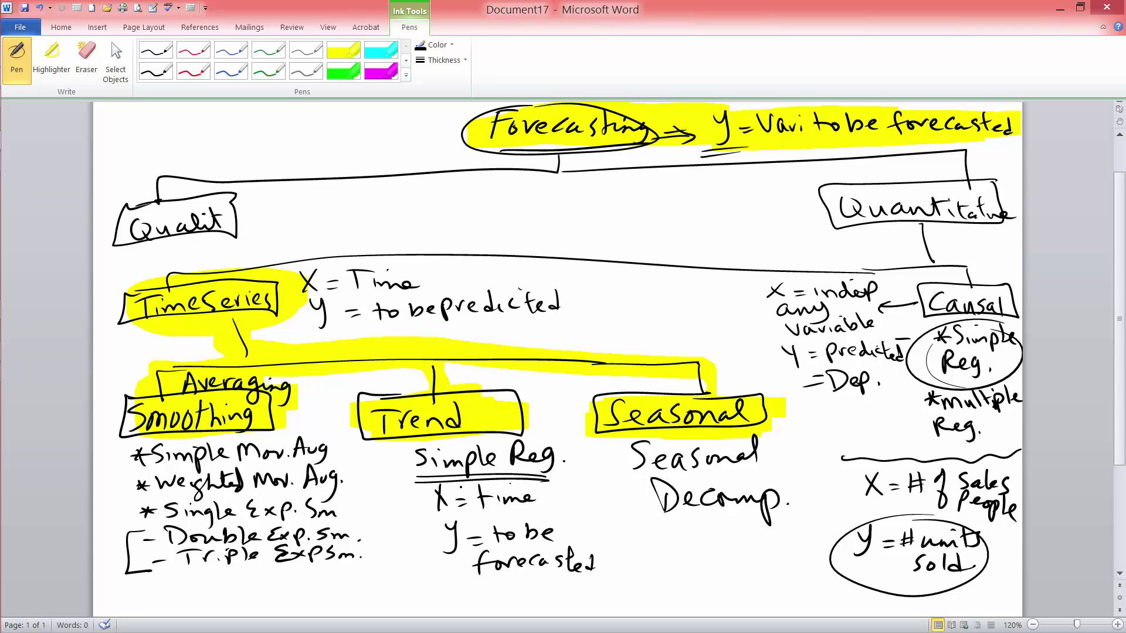
Draw ellipses around 'X = time' and 'y = to be forecasted', each with a left-pointing arrow.
{"action": "mouse_move", "coordinate": [496, 485]}
{"action": "left_mouse_down"}
{"action": "mouse_move", "coordinate": [489, 526]}
{"action": "mouse_move", "coordinate": [476, 487]}
{"action": "left_mouse_up"}
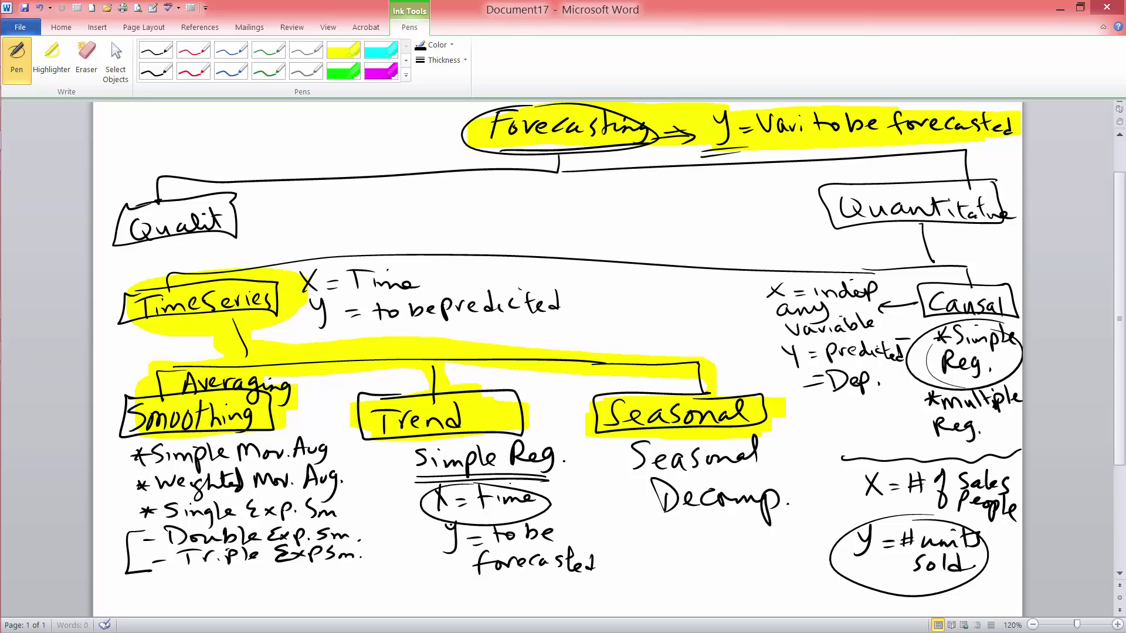
{"action": "mouse_move", "coordinate": [445, 525]}
{"action": "left_mouse_down"}
{"action": "mouse_move", "coordinate": [492, 577]}
{"action": "mouse_move", "coordinate": [530, 520]}
{"action": "mouse_move", "coordinate": [445, 524]}
{"action": "left_mouse_up"}
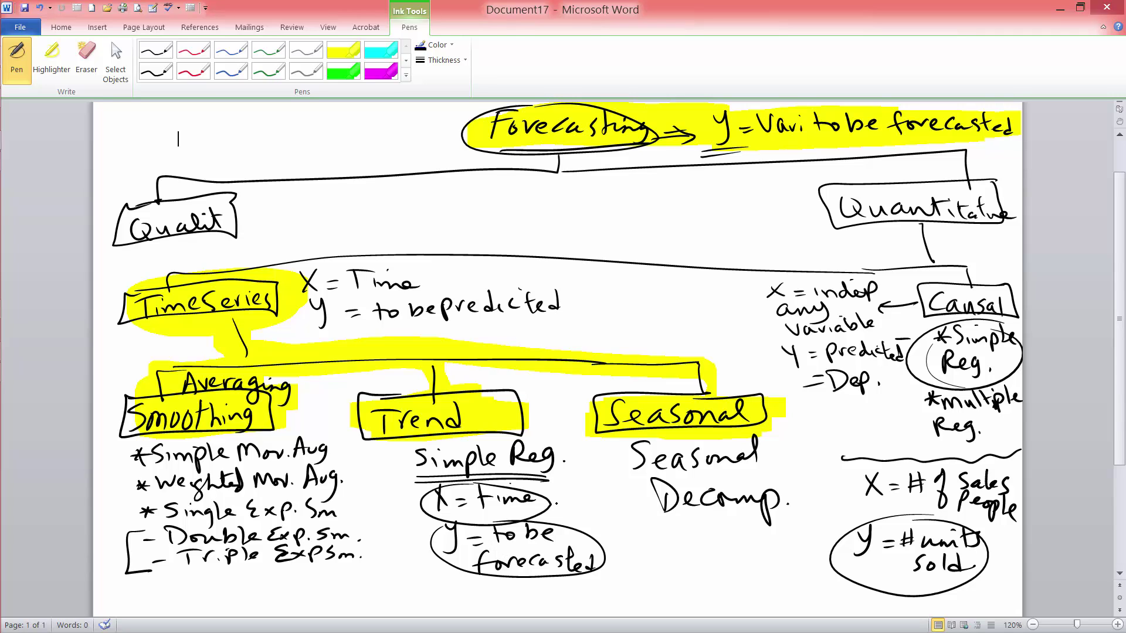
{"action": "mouse_move", "coordinate": [570, 501]}
{"action": "left_mouse_down"}
{"action": "mouse_move", "coordinate": [552, 509]}
{"action": "mouse_move", "coordinate": [562, 510]}
{"action": "left_mouse_up"}
{"action": "left_click_drag", "start_coordinate": [637, 537], "coordinate": [603, 544]}
{"action": "left_click_drag", "start_coordinate": [603, 545], "coordinate": [618, 548]}
Star the Trend and Causal boxes and write ŷ beside the y ellipse.
{"action": "mouse_move", "coordinate": [491, 418]}
{"action": "left_mouse_down"}
{"action": "mouse_move", "coordinate": [519, 414]}
{"action": "mouse_move", "coordinate": [493, 416]}
{"action": "left_mouse_up"}
{"action": "mouse_move", "coordinate": [990, 277]}
{"action": "left_mouse_down"}
{"action": "mouse_move", "coordinate": [987, 289]}
{"action": "mouse_move", "coordinate": [973, 280]}
{"action": "mouse_move", "coordinate": [993, 258]}
{"action": "left_mouse_up"}
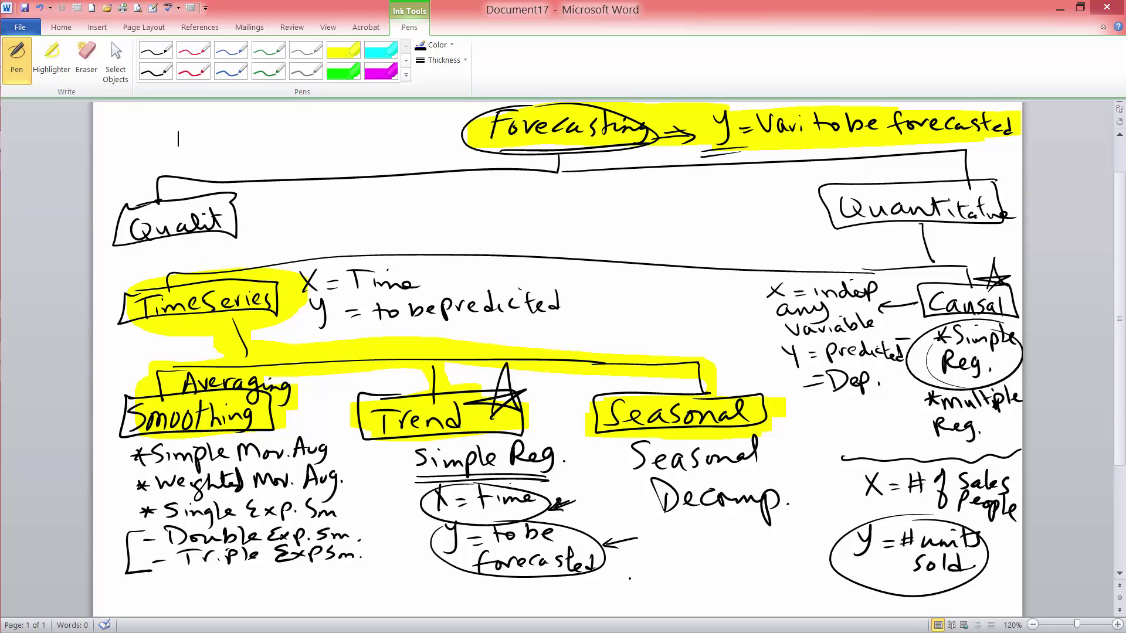
{"action": "left_click_drag", "start_coordinate": [633, 571], "coordinate": [640, 582]}
{"action": "left_click_drag", "start_coordinate": [646, 571], "coordinate": [631, 602]}
{"action": "left_click_drag", "start_coordinate": [637, 559], "coordinate": [675, 582]}
Complete the equation as ŷ = b0 + b1x.
{"action": "mouse_move", "coordinate": [693, 558]}
{"action": "left_mouse_down"}
{"action": "mouse_move", "coordinate": [699, 579]}
{"action": "mouse_move", "coordinate": [753, 576]}
{"action": "mouse_move", "coordinate": [745, 584]}
{"action": "left_mouse_up"}
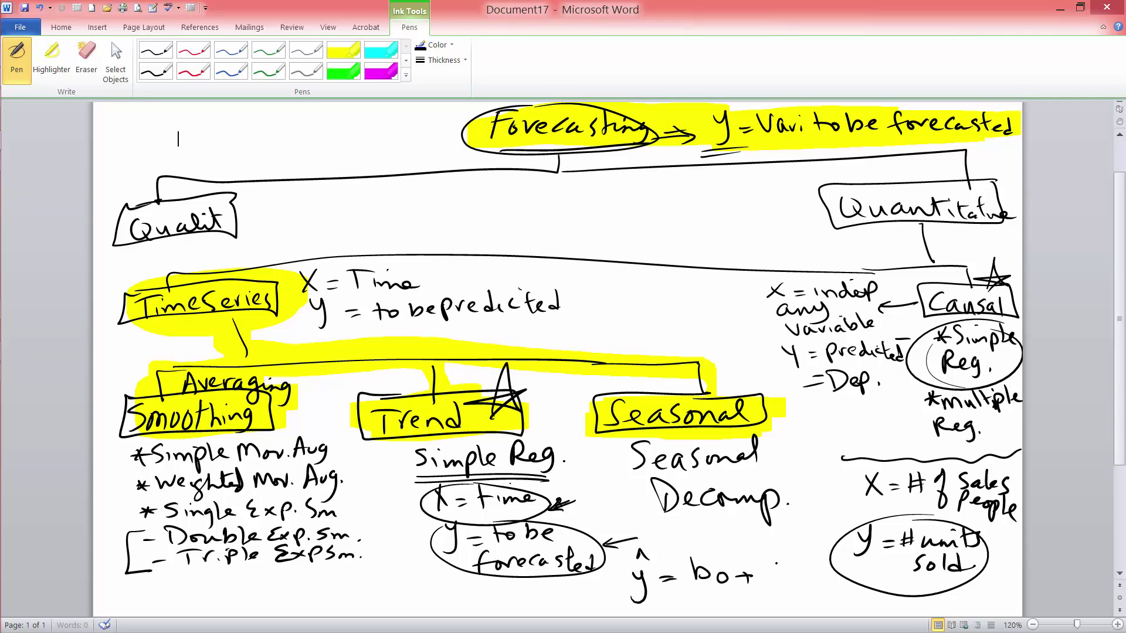
{"action": "mouse_move", "coordinate": [759, 557]}
{"action": "left_mouse_down"}
{"action": "mouse_move", "coordinate": [764, 578]}
{"action": "mouse_move", "coordinate": [790, 581]}
{"action": "left_mouse_up"}
{"action": "mouse_move", "coordinate": [802, 556]}
{"action": "left_mouse_down"}
{"action": "mouse_move", "coordinate": [813, 575]}
{"action": "mouse_move", "coordinate": [801, 576]}
{"action": "left_mouse_up"}
Highlight ŷ = b0 + b1x, the Causal box and 'X = time' in magenta.
{"action": "left_click", "coordinate": [381, 71]}
{"action": "mouse_move", "coordinate": [627, 555]}
{"action": "left_mouse_down"}
{"action": "mouse_move", "coordinate": [809, 558]}
{"action": "mouse_move", "coordinate": [818, 573]}
{"action": "mouse_move", "coordinate": [645, 586]}
{"action": "mouse_move", "coordinate": [792, 607]}
{"action": "mouse_move", "coordinate": [748, 589]}
{"action": "mouse_move", "coordinate": [815, 548]}
{"action": "mouse_move", "coordinate": [645, 554]}
{"action": "mouse_move", "coordinate": [669, 610]}
{"action": "mouse_move", "coordinate": [819, 584]}
{"action": "mouse_move", "coordinate": [817, 557]}
{"action": "mouse_move", "coordinate": [799, 554]}
{"action": "left_mouse_up"}
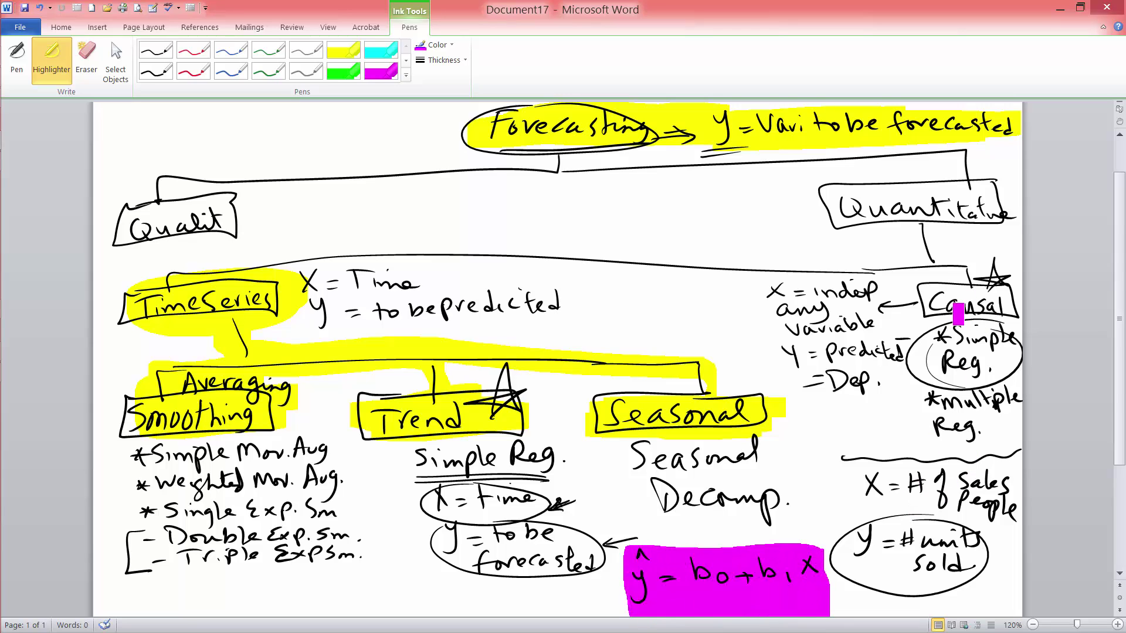
{"action": "mouse_move", "coordinate": [930, 302]}
{"action": "left_mouse_down"}
{"action": "mouse_move", "coordinate": [996, 302]}
{"action": "mouse_move", "coordinate": [917, 298]}
{"action": "left_mouse_up"}
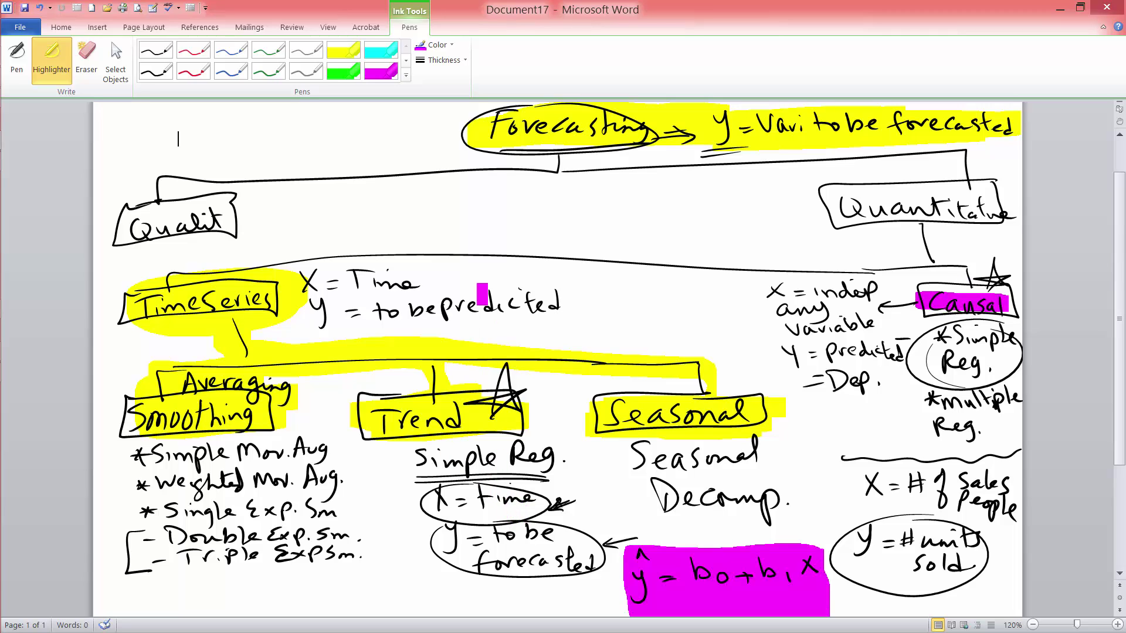
{"action": "left_click_drag", "start_coordinate": [529, 501], "coordinate": [484, 500]}
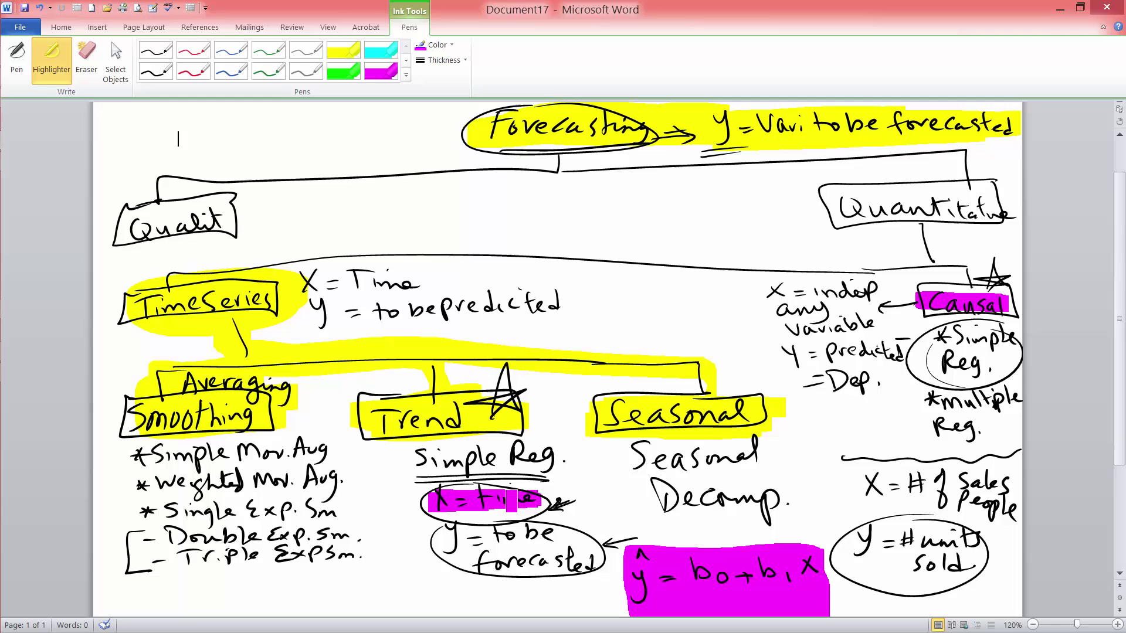